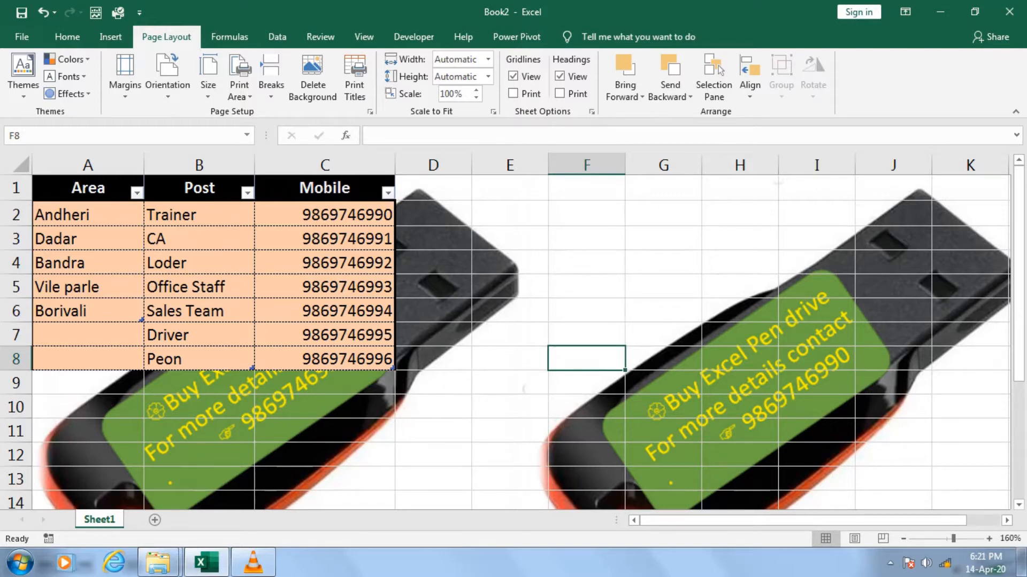
# Examine the data ranges of the Area, Post and Mobile columns, including the Area header with its entries
pyautogui.click(325, 311)
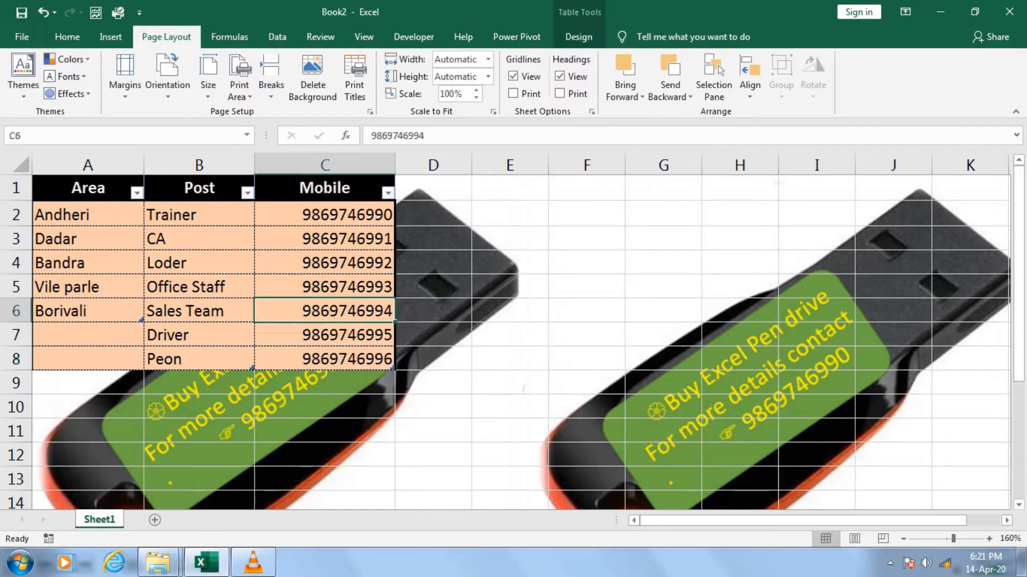
pyautogui.moveTo(87, 215); pyautogui.dragTo(87, 335)
pyautogui.moveTo(199, 214); pyautogui.dragTo(198, 336)
pyautogui.moveTo(325, 214); pyautogui.dragTo(325, 359)
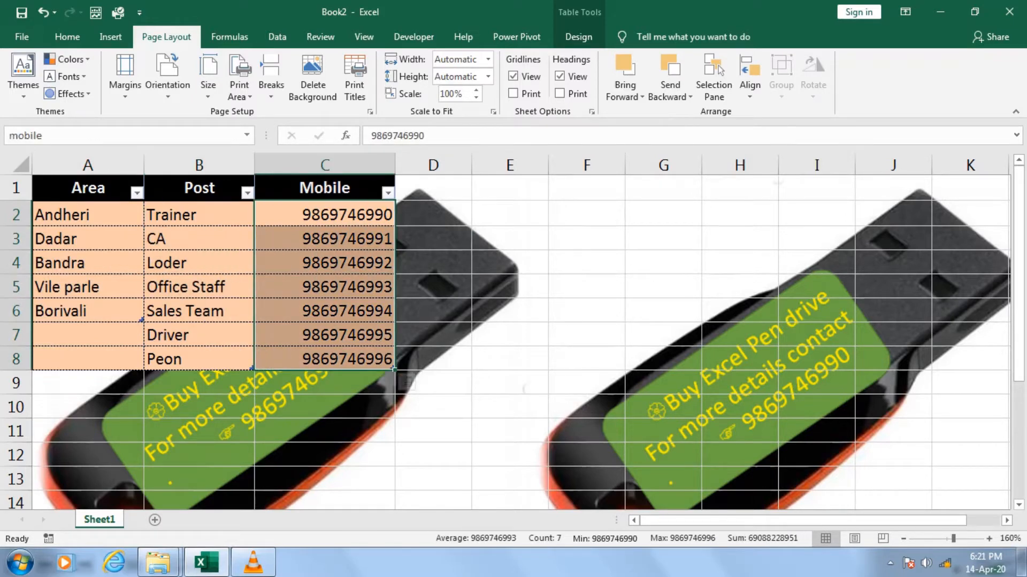
pyautogui.click(663, 311)
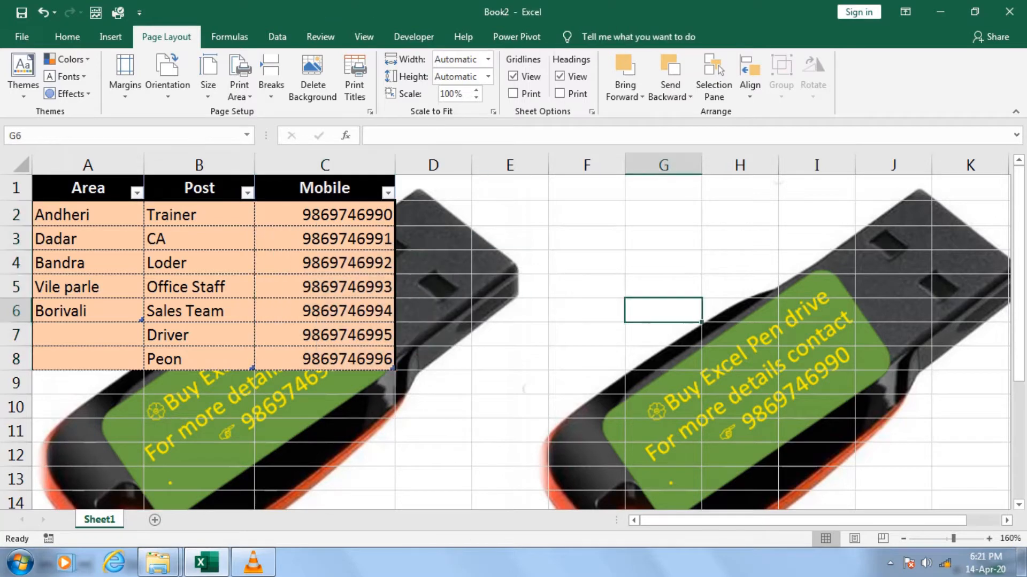
pyautogui.moveTo(75, 189); pyautogui.dragTo(70, 312)
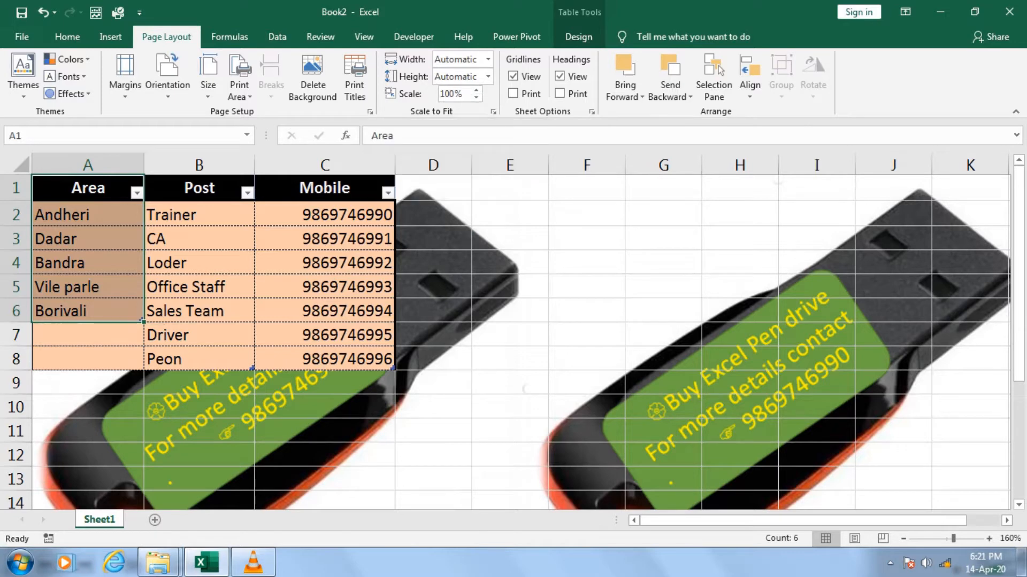
pyautogui.click(509, 262)
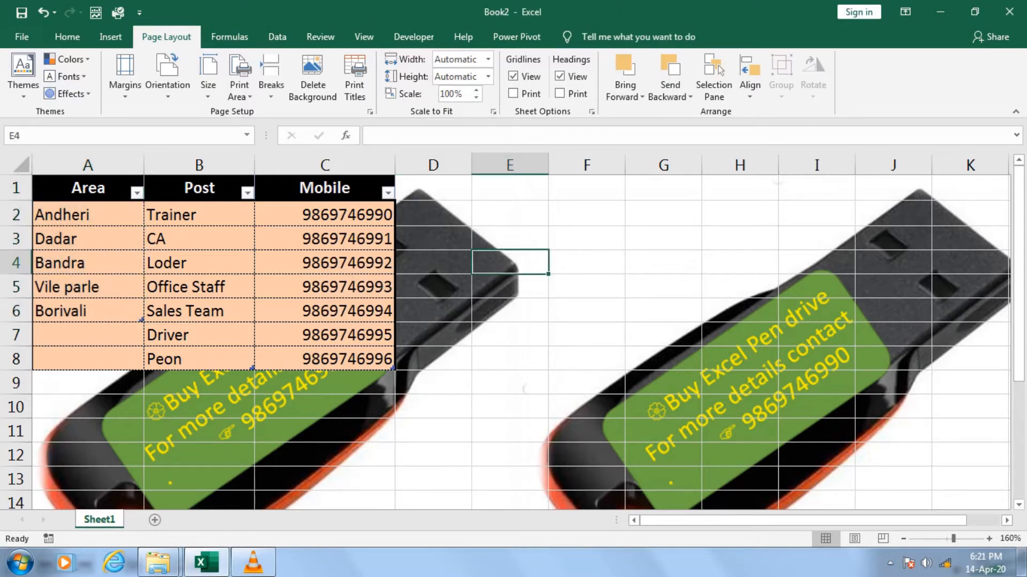
pyautogui.moveTo(69, 187); pyautogui.dragTo(70, 311)
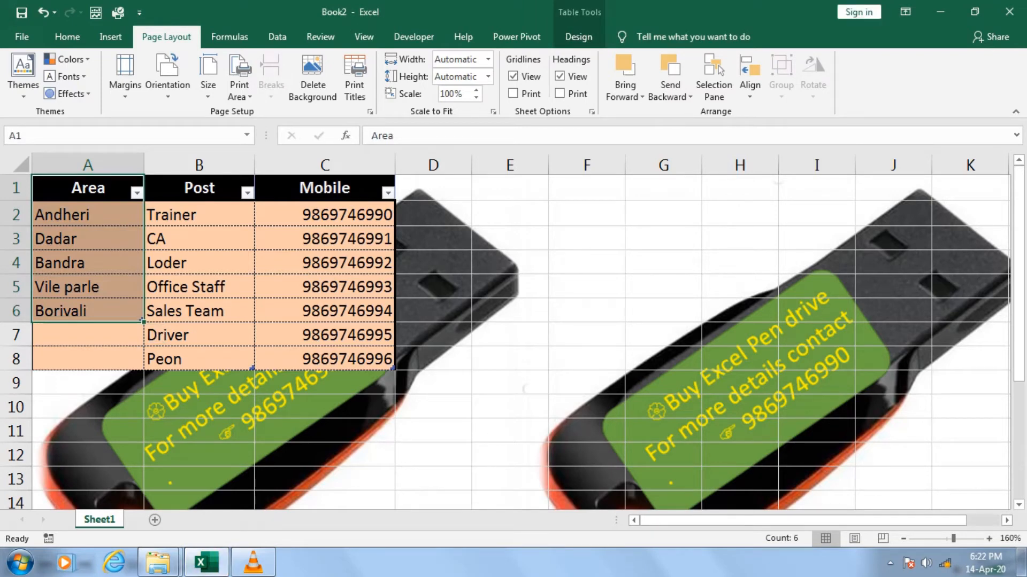
# Check the table names assigned to the Area, Post and Mobile columns
pyautogui.click(88, 239)
pyautogui.click(578, 37)
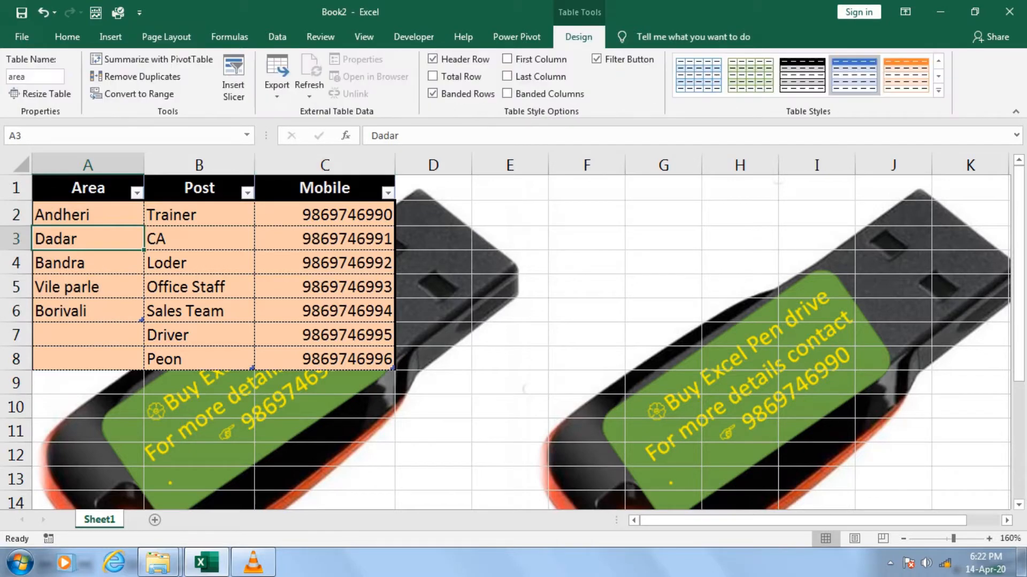
pyautogui.click(199, 263)
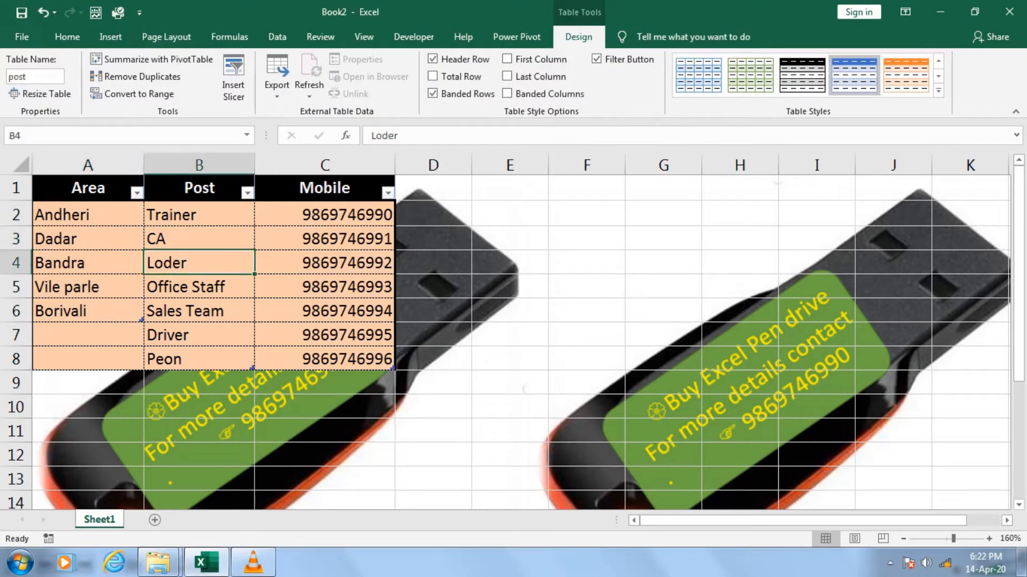
pyautogui.click(324, 239)
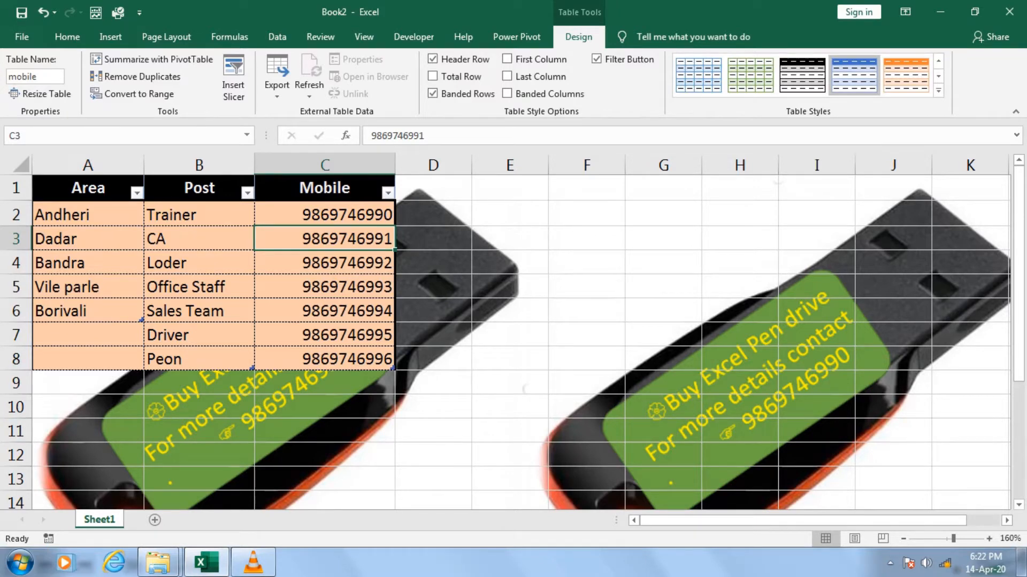
# Open data validation for cell F1 and set the allowed criteria to List
pyautogui.click(586, 188)
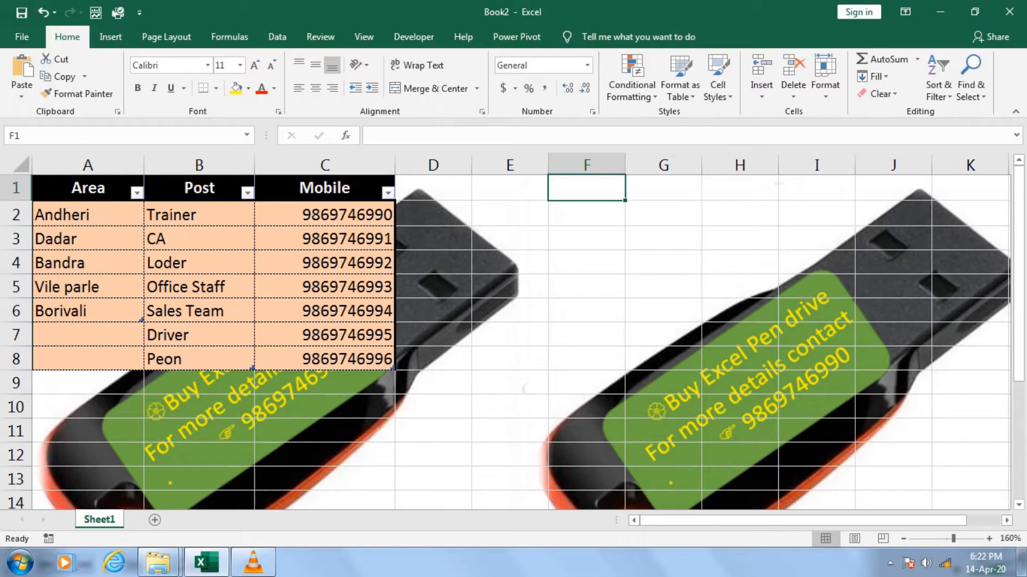
pyautogui.hotkey('alt', 'a')
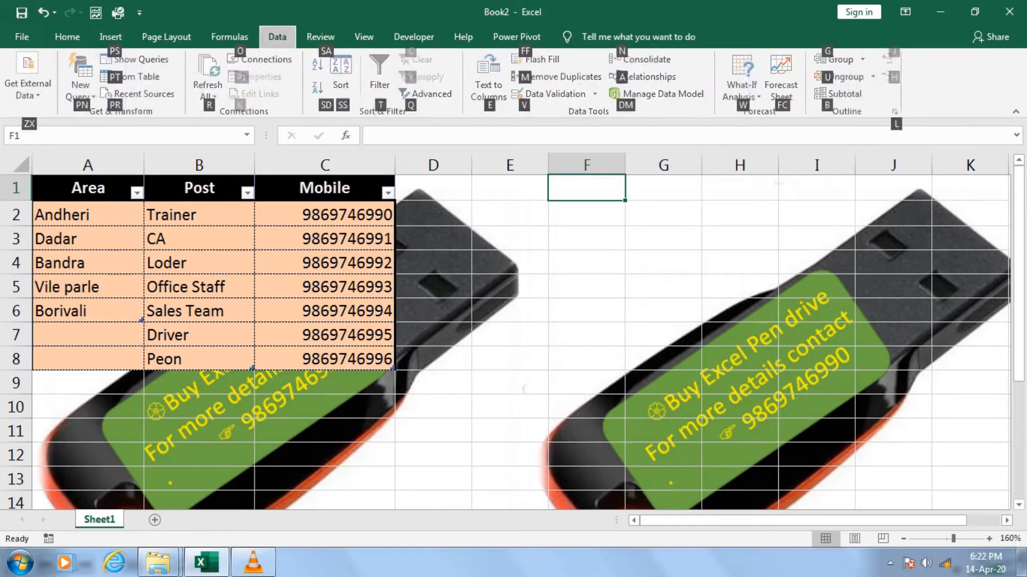
pyautogui.press('v')
pyautogui.press('v')
pyautogui.hotkey('alt', 'Down')
pyautogui.press('Down')
pyautogui.press('Down')
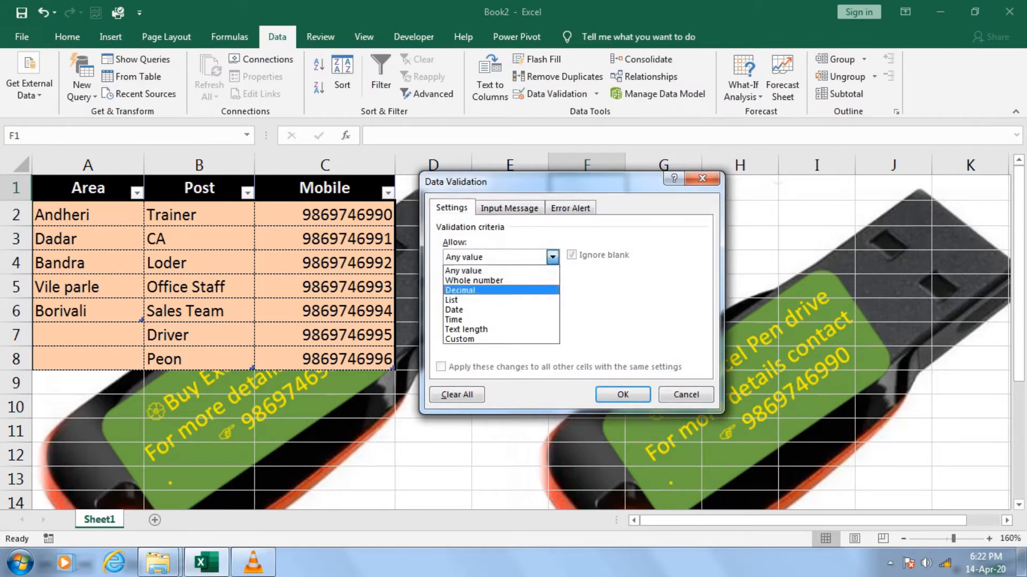
pyautogui.press('Down')
pyautogui.press('Down')
pyautogui.press('Up')
pyautogui.press('Return')
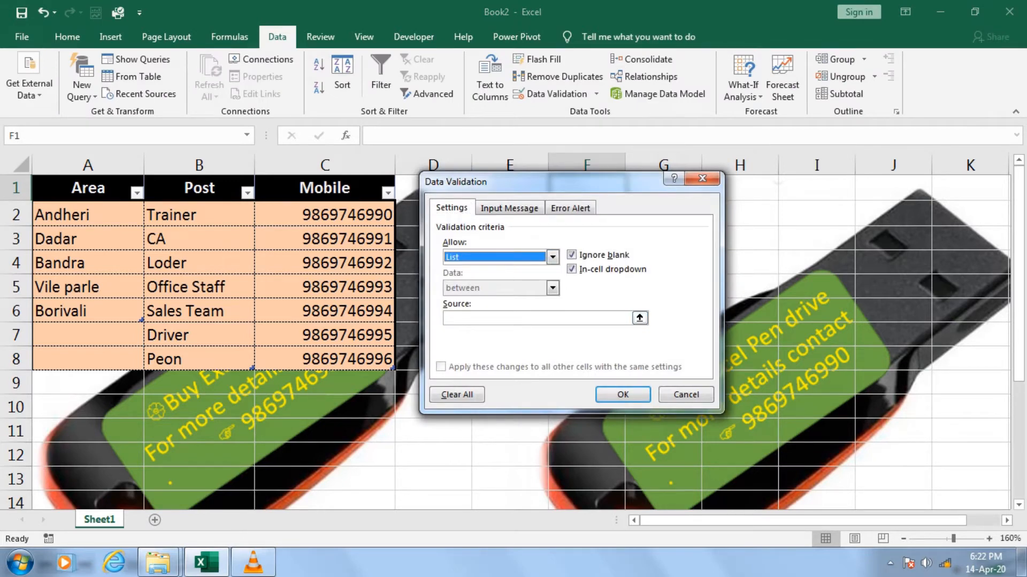
# Set the list source to the header cells =$A$1:$C$1 and apply the validation
pyautogui.click(537, 318)
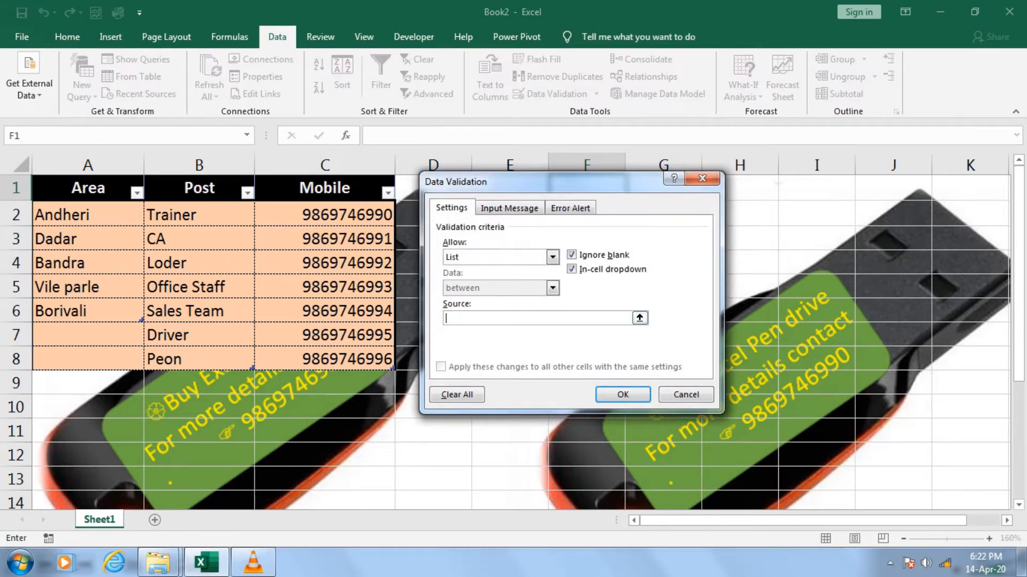
pyautogui.moveTo(88, 189); pyautogui.dragTo(369, 188)
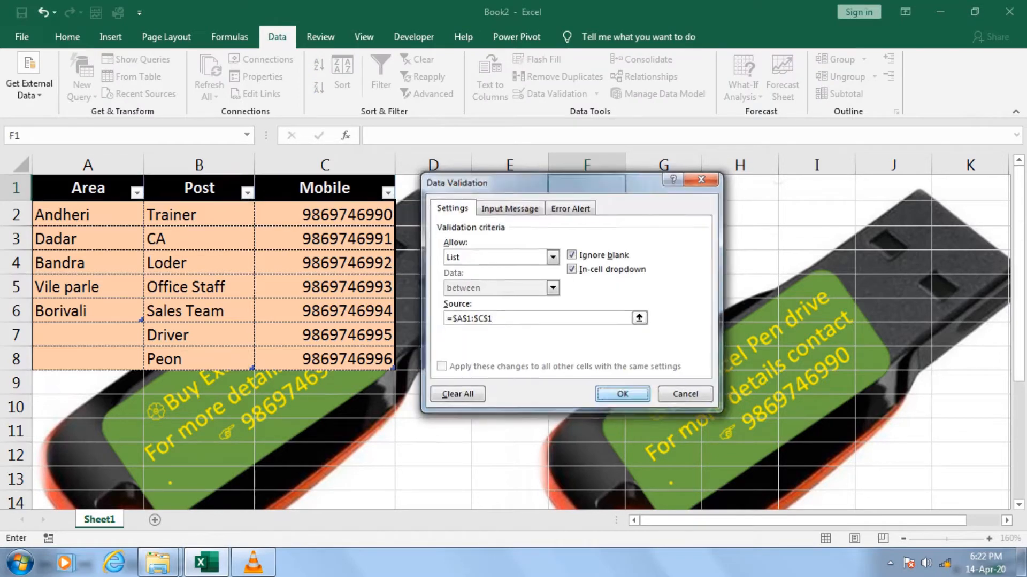
pyautogui.press('Return')
pyautogui.click(663, 188)
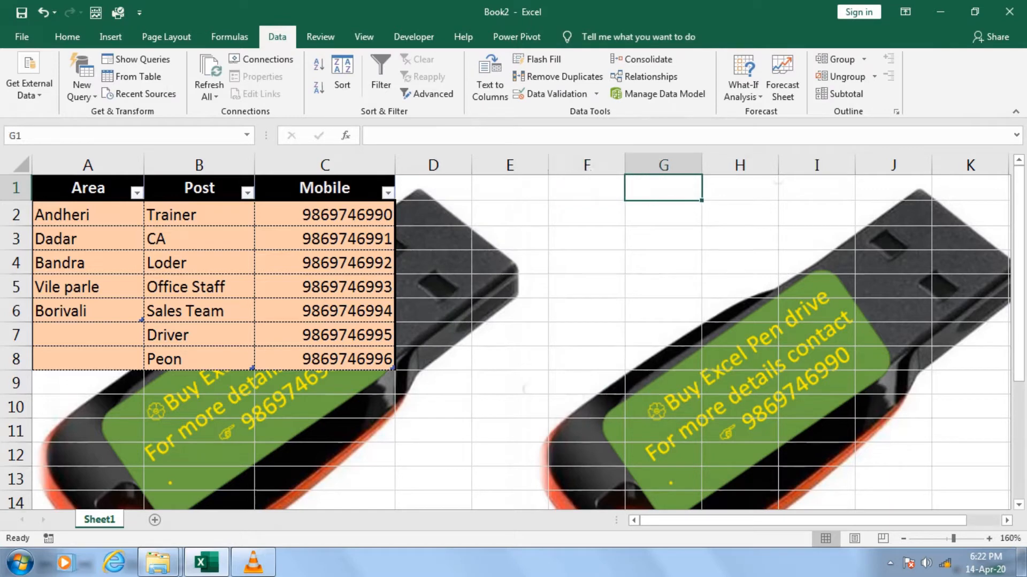
# Choose Area from the dropdown in cell F1 and widen column F
pyautogui.click(587, 189)
pyautogui.click(633, 193)
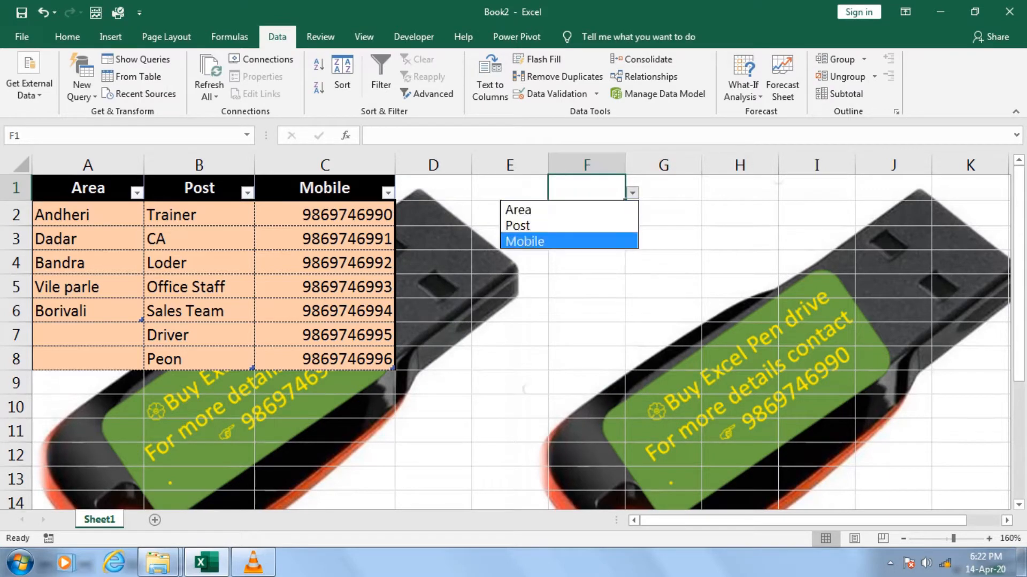
pyautogui.press('Up')
pyautogui.press('Up')
pyautogui.press('Return')
pyautogui.moveTo(625, 165); pyautogui.dragTo(670, 164)
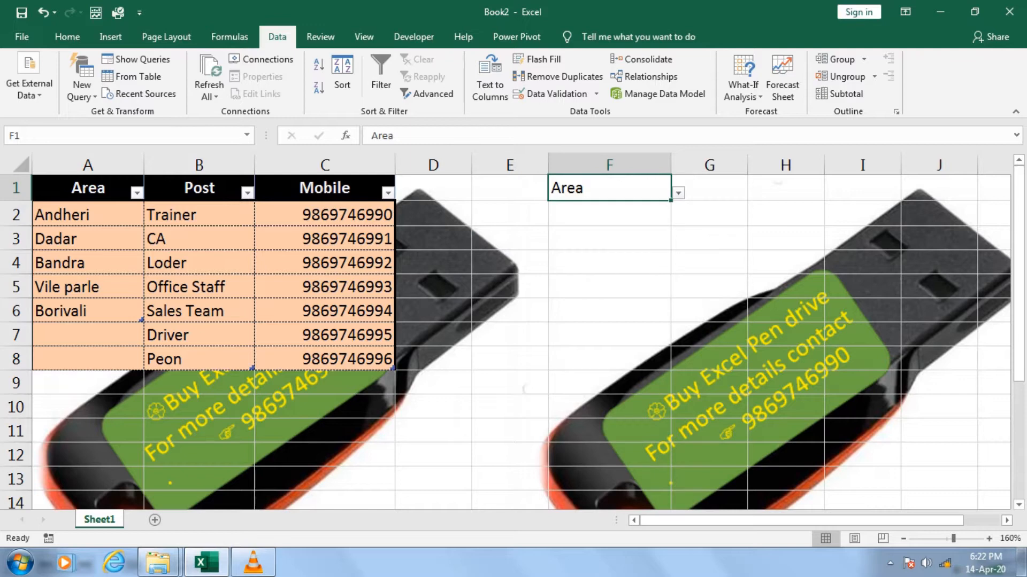
pyautogui.click(609, 239)
pyautogui.click(609, 188)
pyautogui.moveTo(609, 213); pyautogui.dragTo(609, 335)
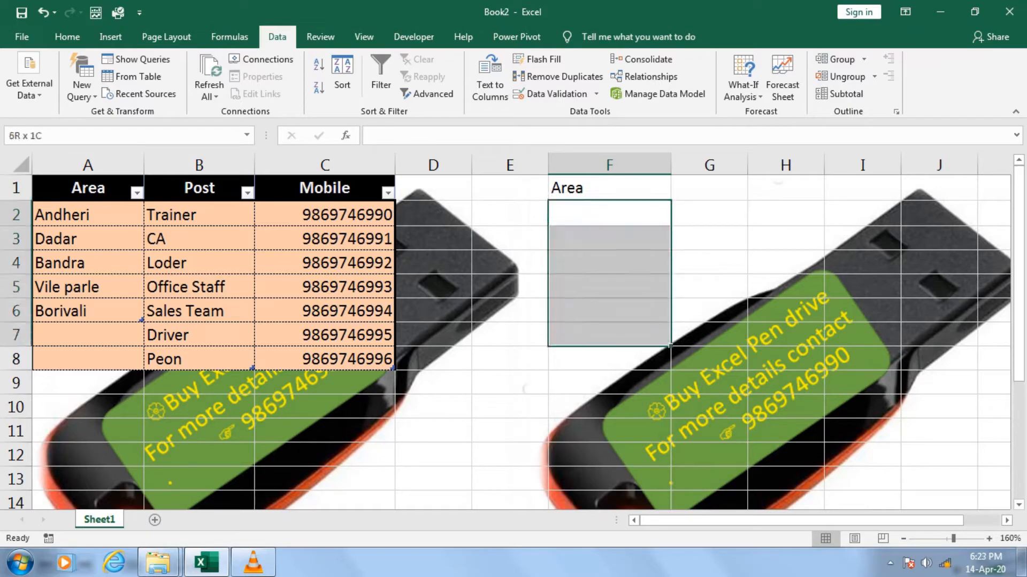
pyautogui.click(609, 188)
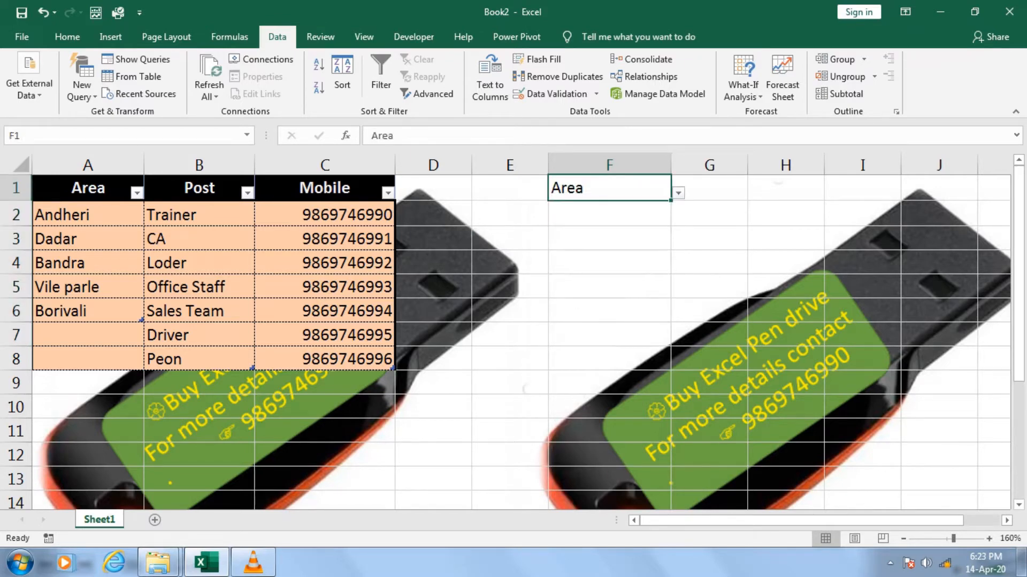
pyautogui.moveTo(199, 215); pyautogui.dragTo(199, 336)
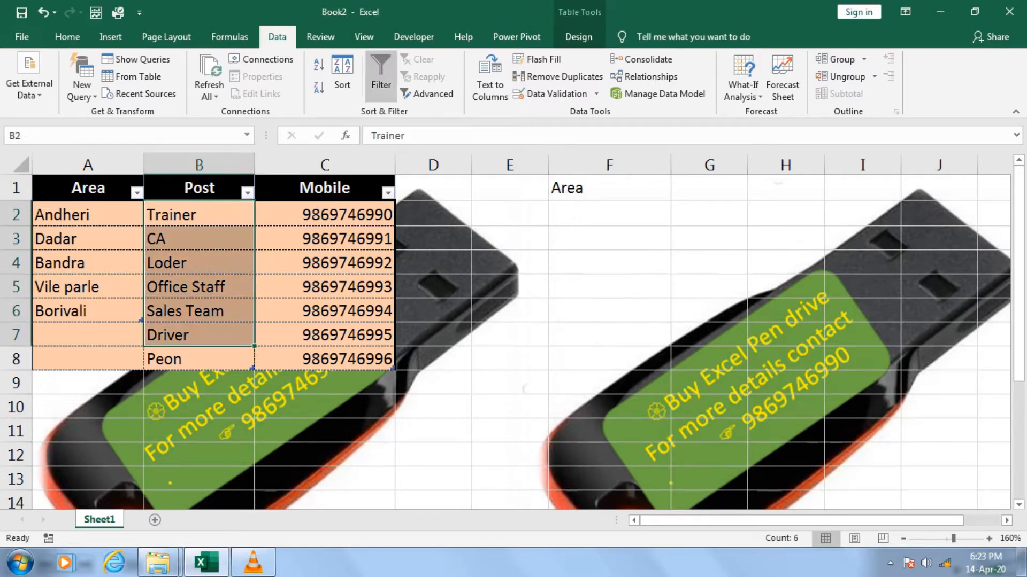
# Start an INDEX formula in cell F2 with the references area[Area], post[Post] and mobile[Mobile]
pyautogui.click(609, 212)
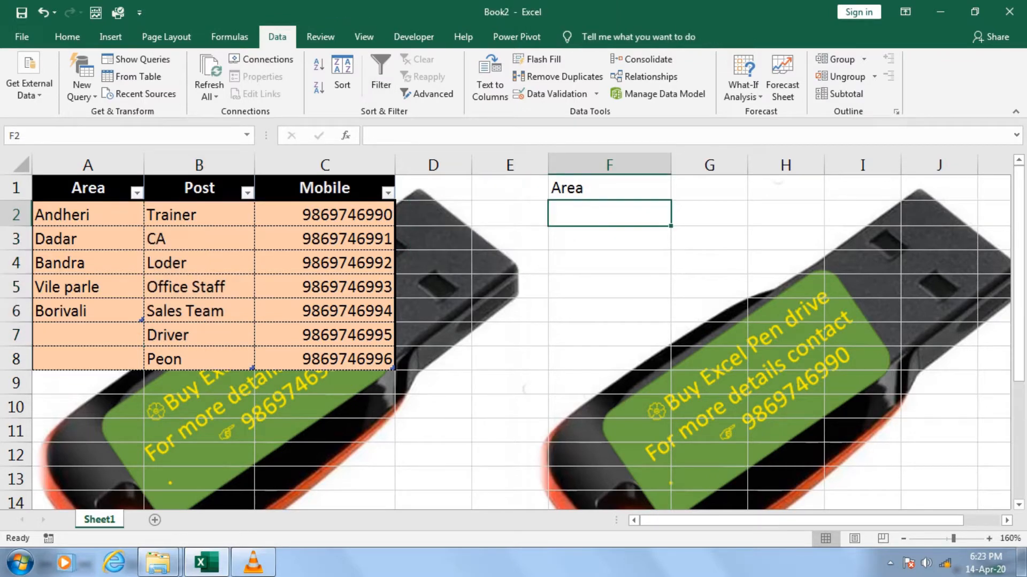
pyautogui.write('=ind')
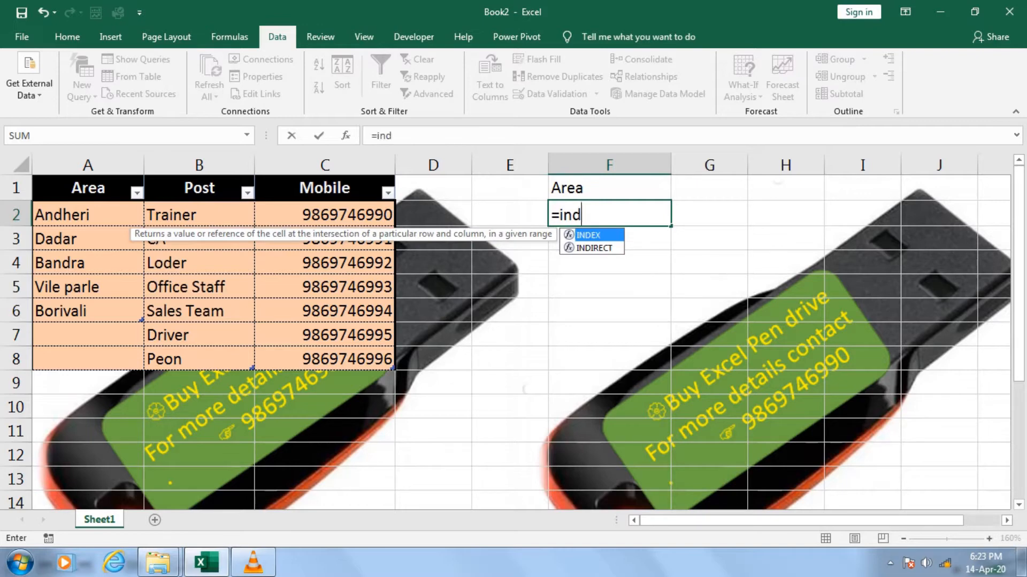
pyautogui.press('Tab')
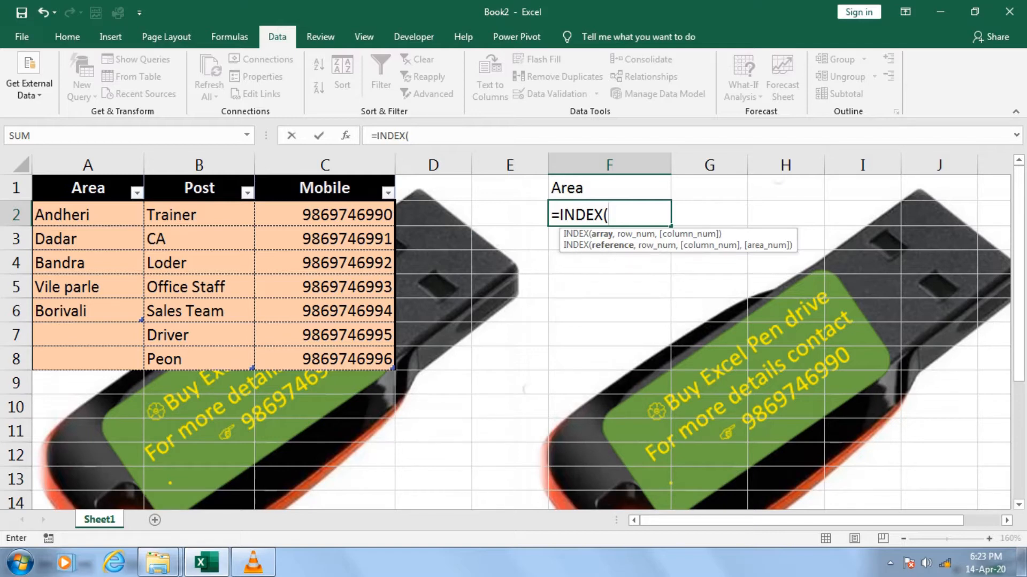
pyautogui.click(88, 178)
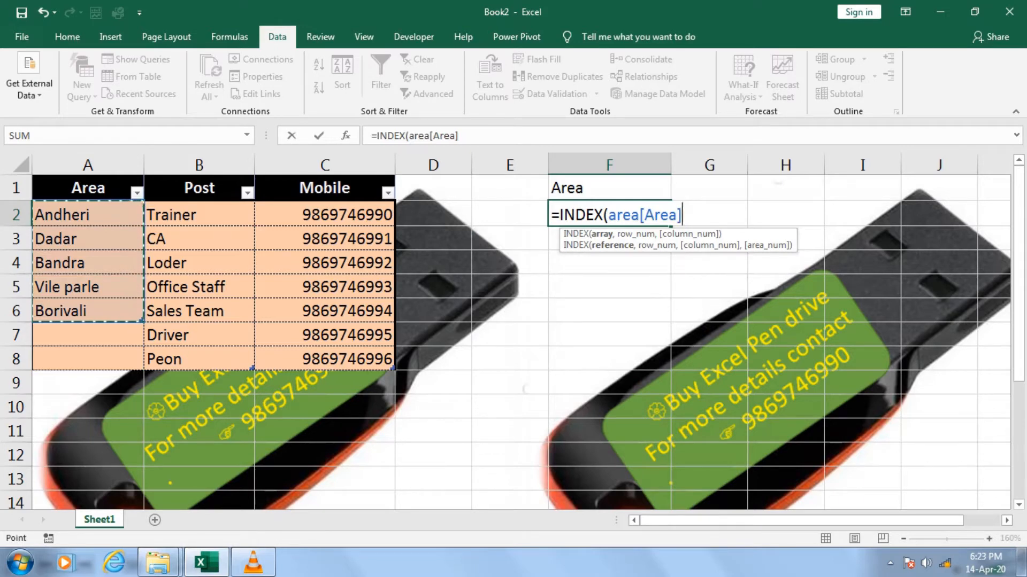
pyautogui.write(',')
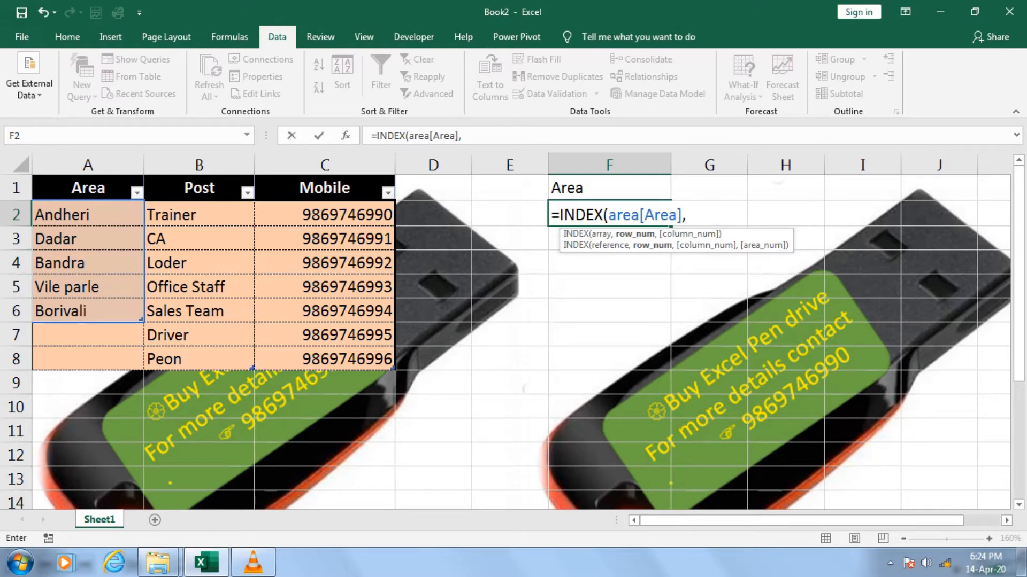
pyautogui.write('post[Post],')
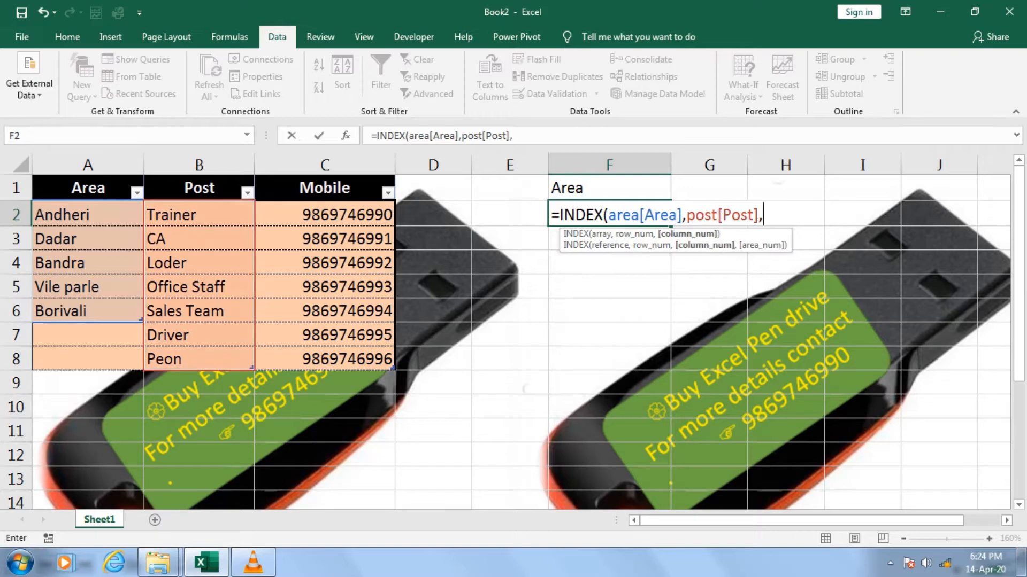
pyautogui.click(325, 178)
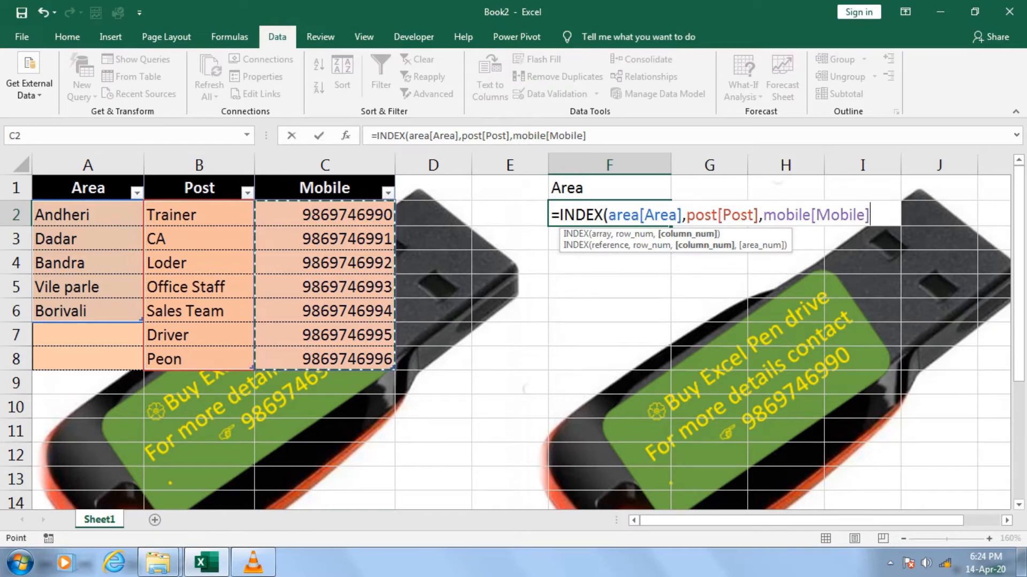
# Enclose the three table column references in parentheses so they form INDEX's single reference argument
pyautogui.write(')')
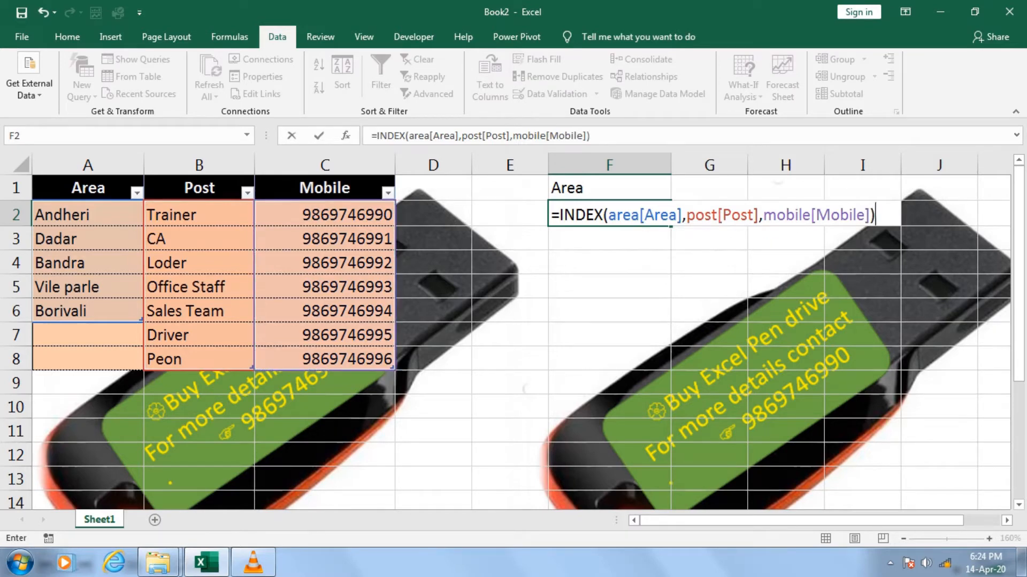
pyautogui.click(609, 215)
pyautogui.write('(')
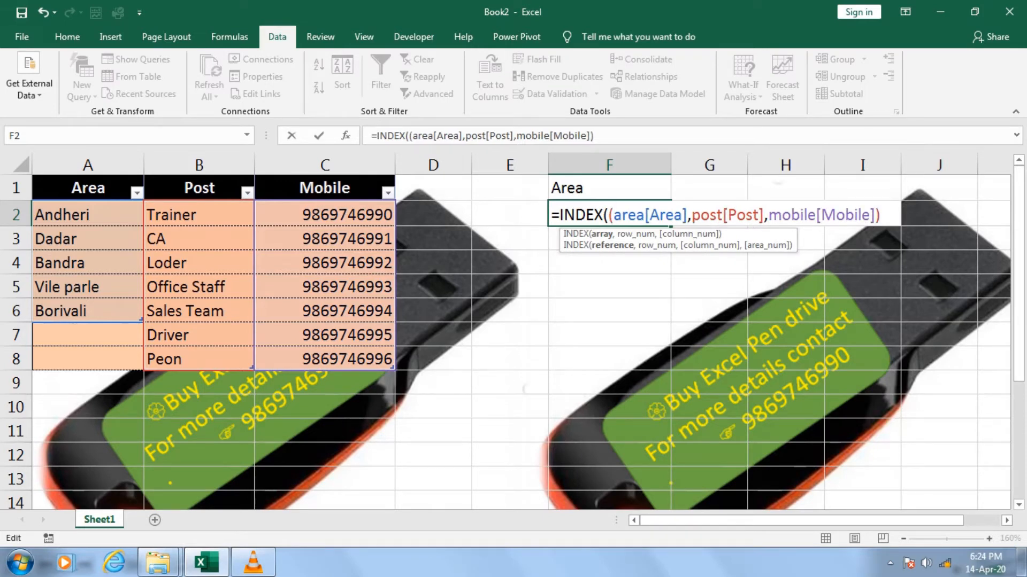
# Leave INDEX's row_num and column_num arguments empty and move on to its area_num argument
pyautogui.click(881, 215)
pyautogui.write(',')
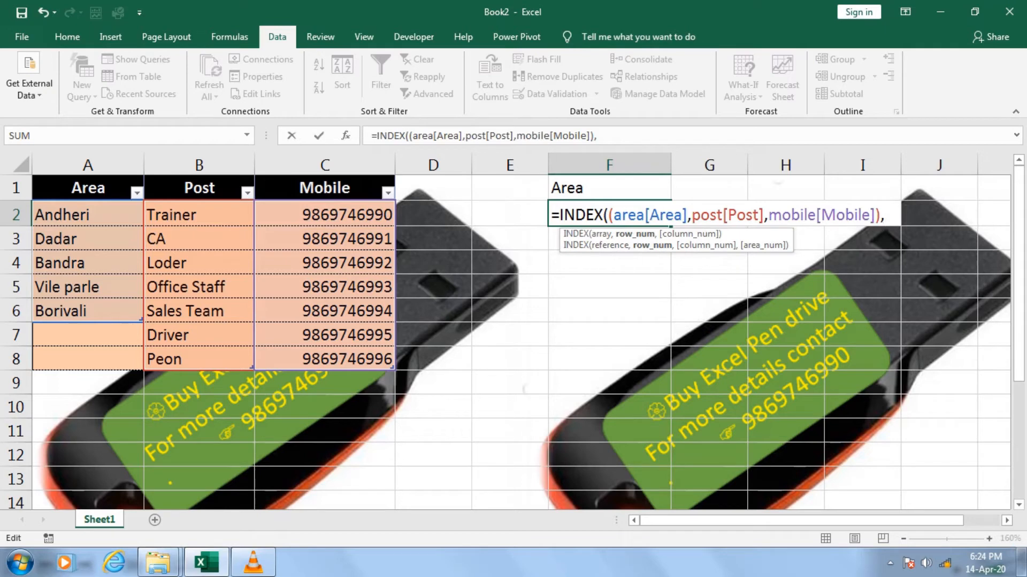
pyautogui.write(',')
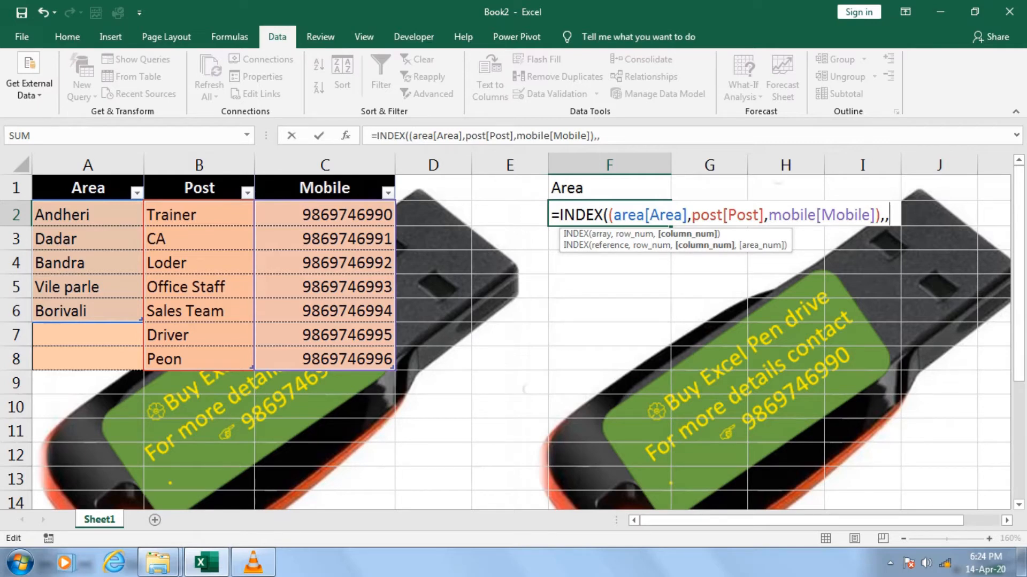
pyautogui.write(',')
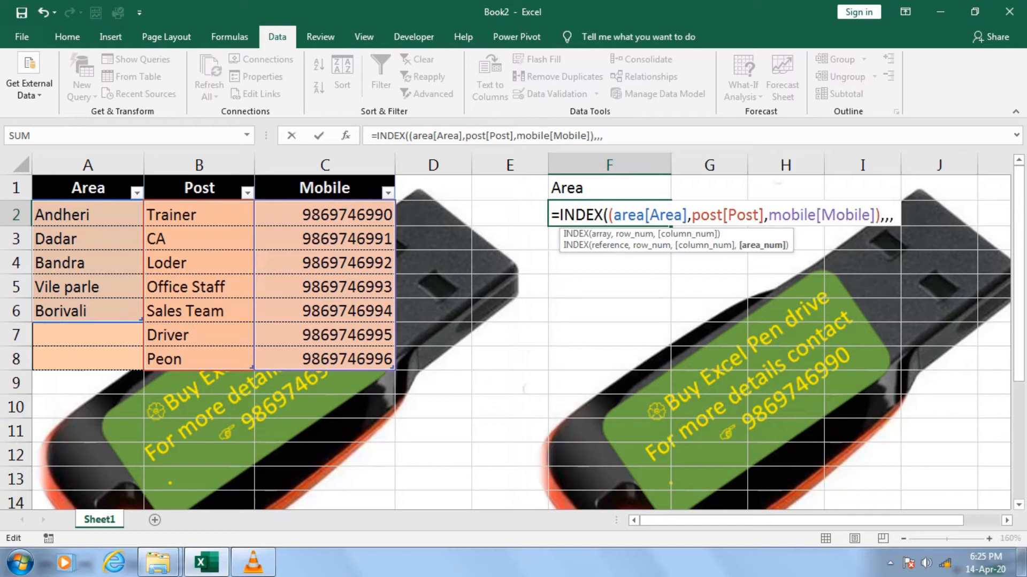
# Start a MATCH function as the area_num argument, with the absolute reference $F$1 as its lookup value
pyautogui.write('ma')
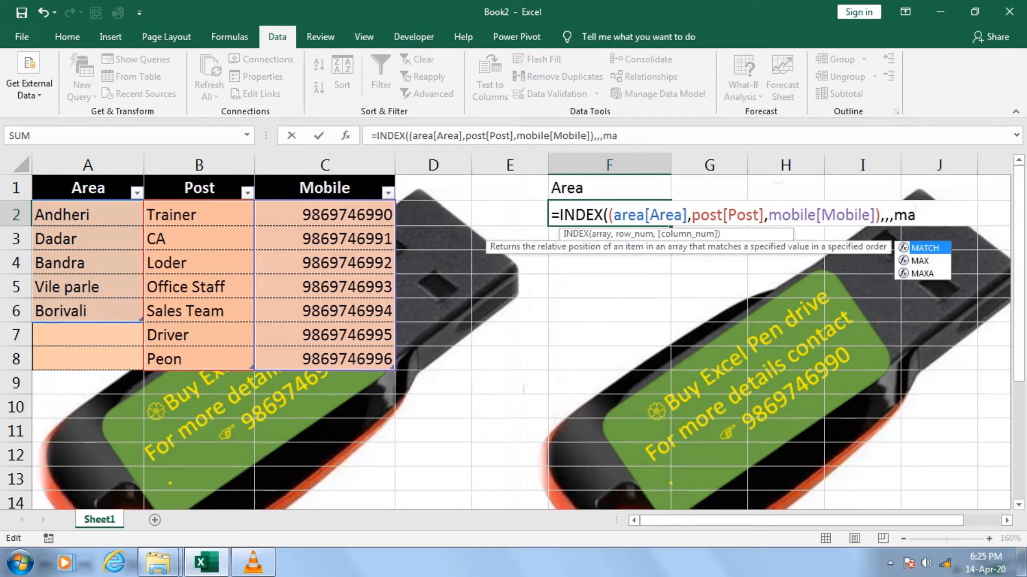
pyautogui.press('Tab')
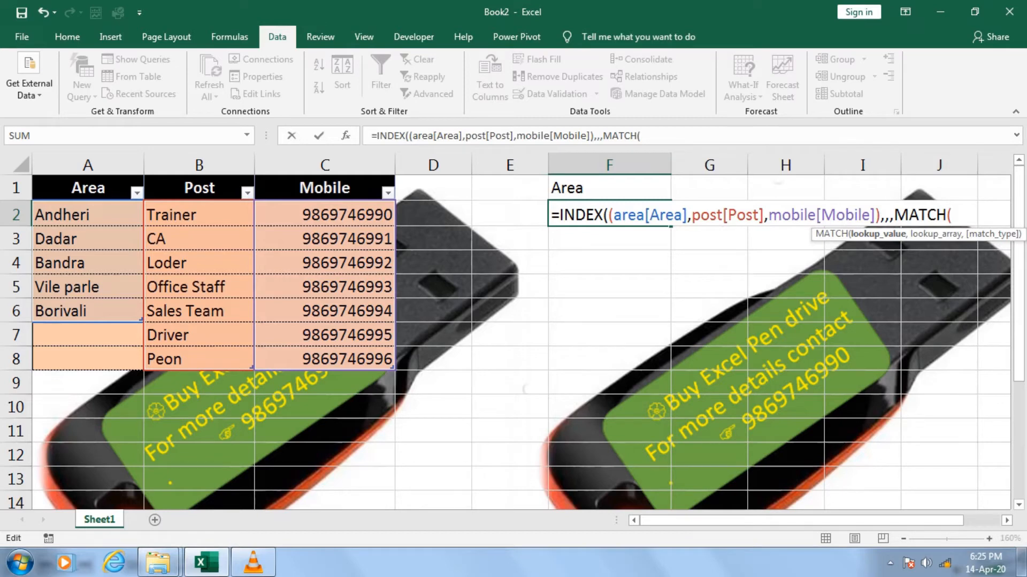
pyautogui.press('Up')
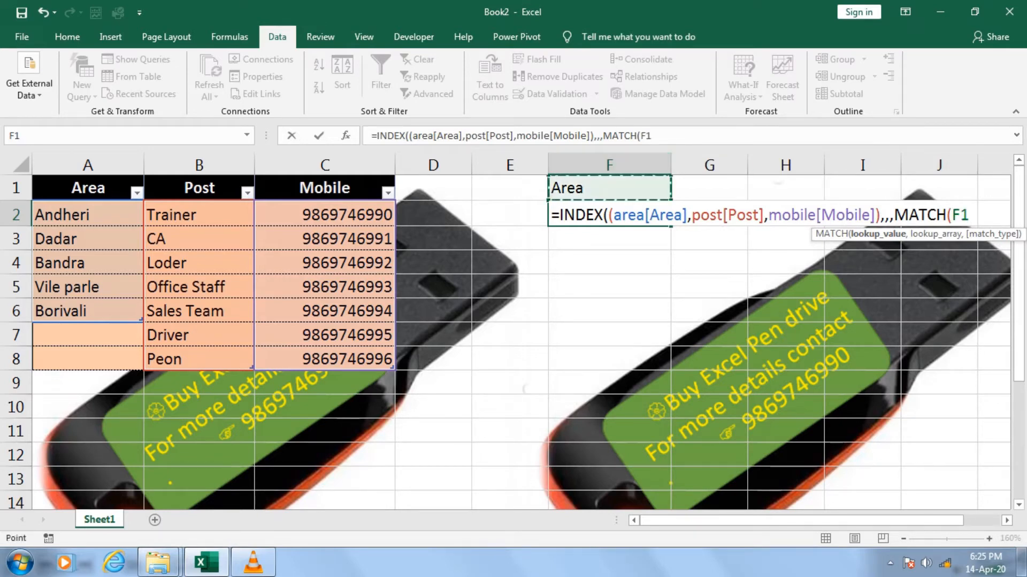
pyautogui.press('F5')
pyautogui.press('Escape')
pyautogui.press('F4')
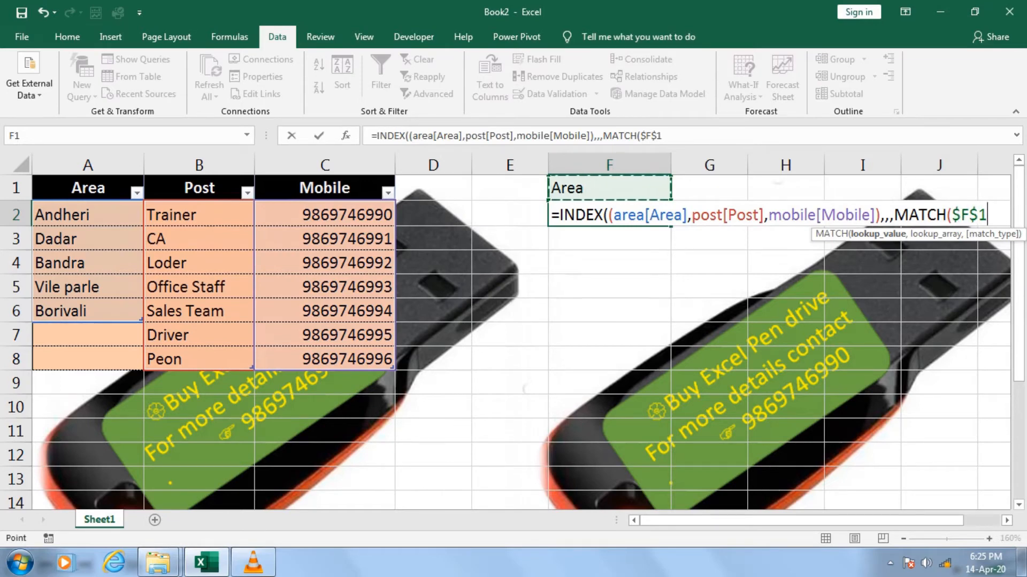
pyautogui.write(',')
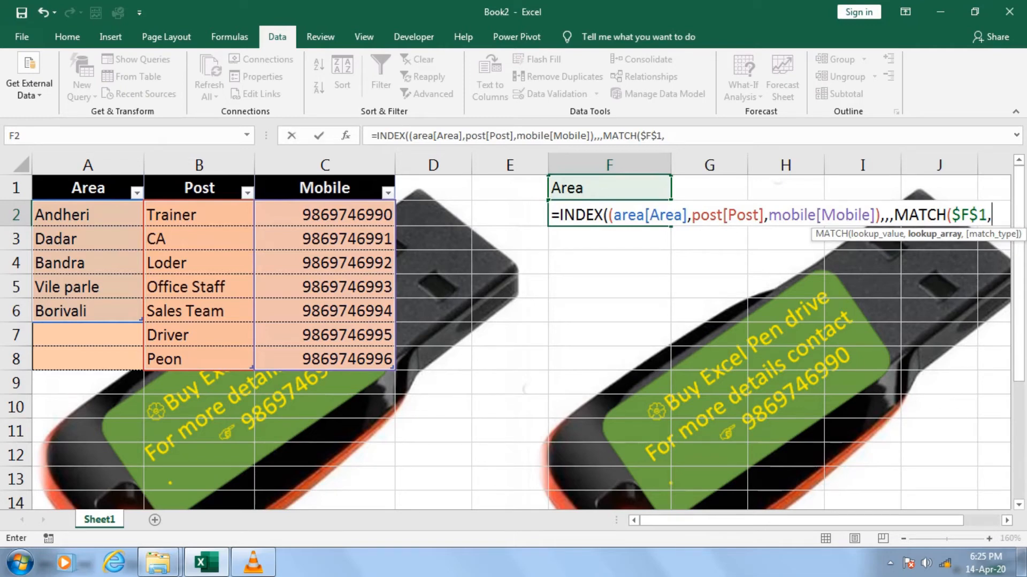
# Complete MATCH with lookup array $A$1:$C$1 and exact match 0, close both functions and enter the formula in F2
pyautogui.moveTo(87, 188); pyautogui.dragTo(325, 188)
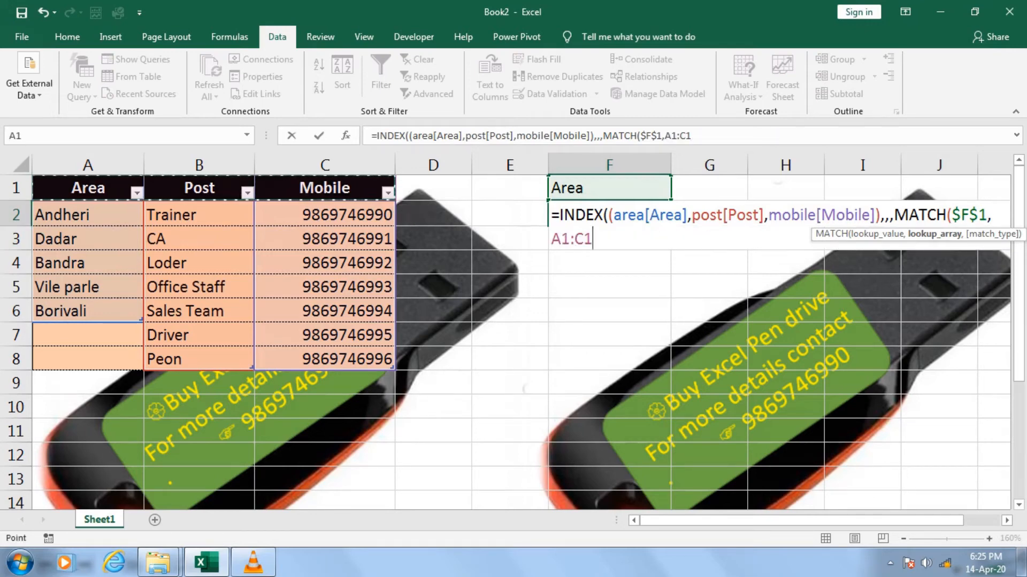
pyautogui.press('F4')
pyautogui.write(',')
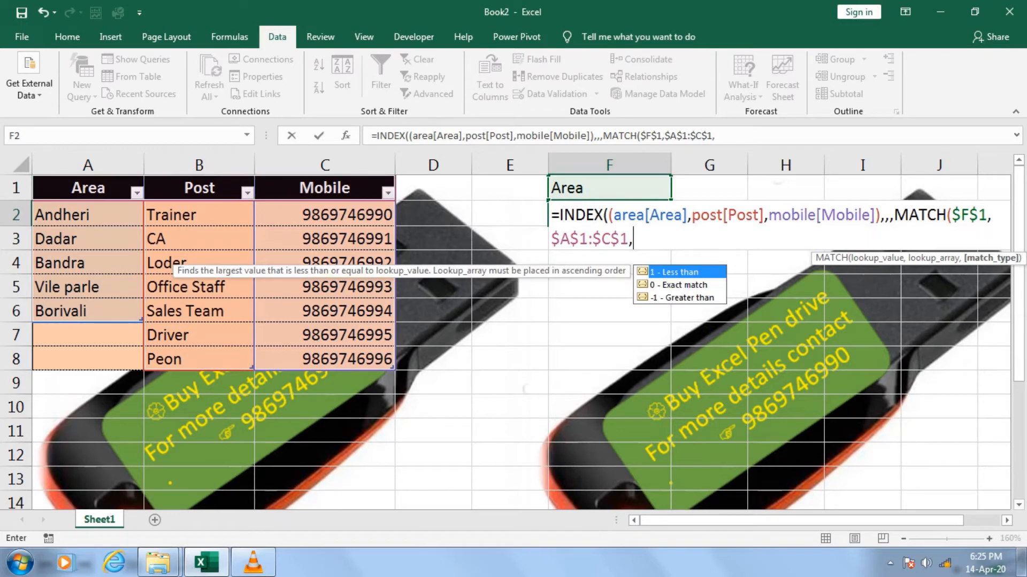
pyautogui.press('Down')
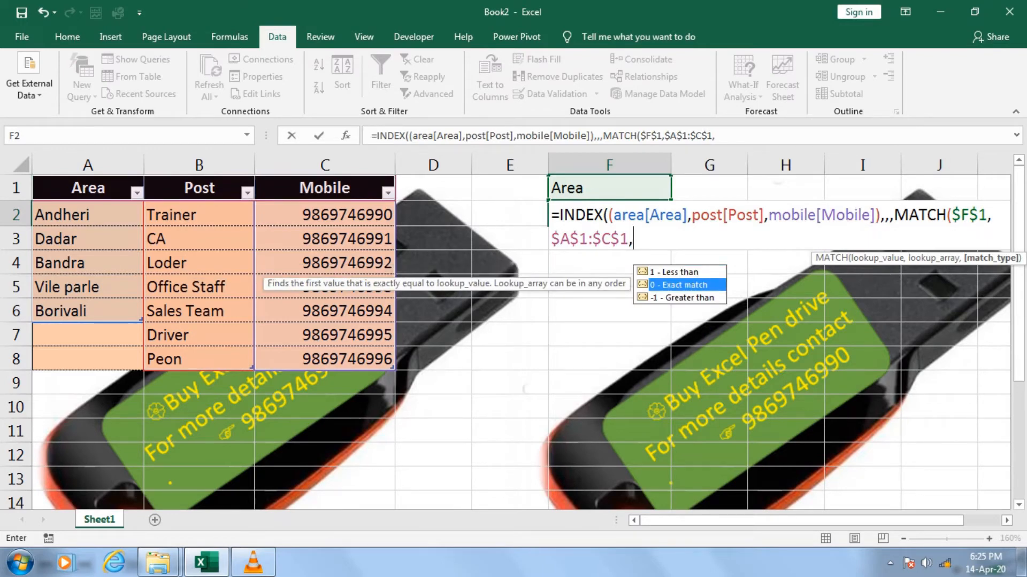
pyautogui.press('Tab')
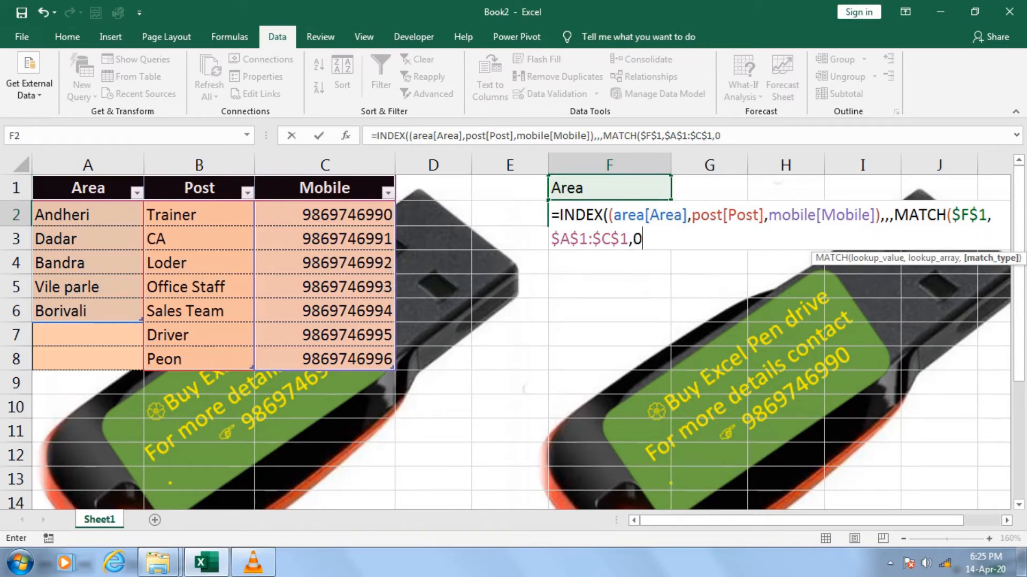
pyautogui.write('))')
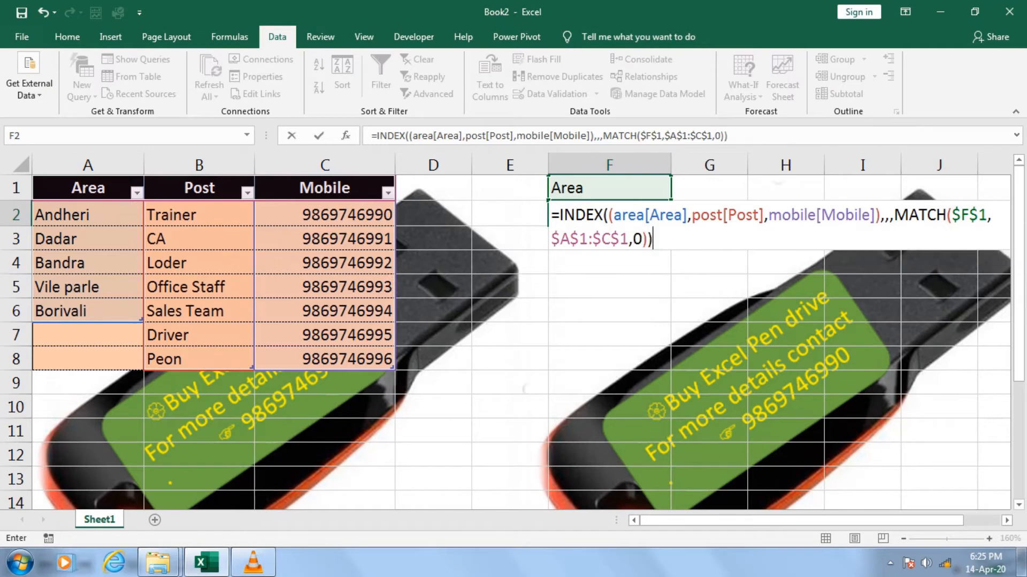
pyautogui.press('Return')
pyautogui.press('Up')
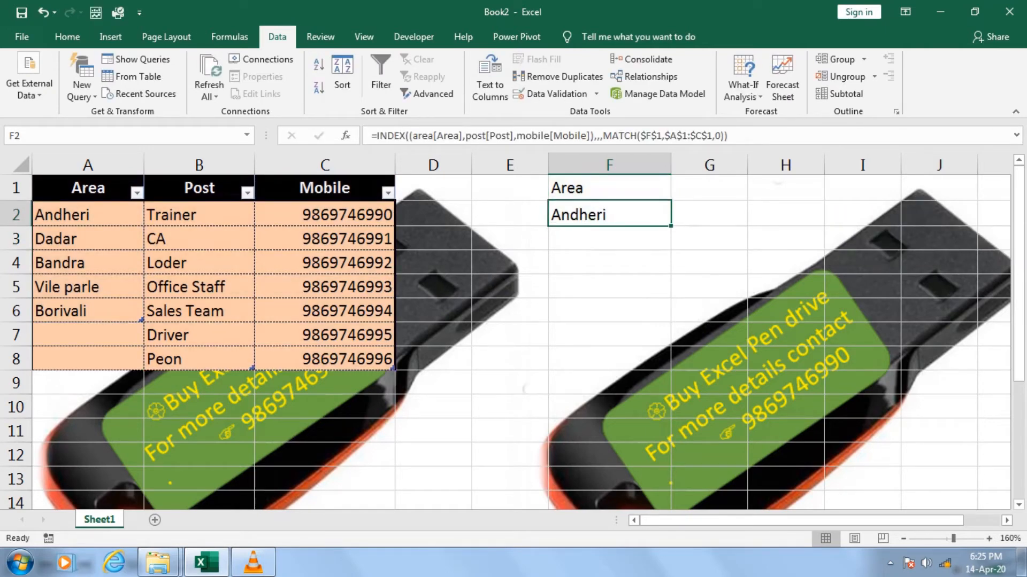
# Choose Post from the dropdown in cell F1 and return to the formula cell F2
pyautogui.press('Up')
pyautogui.hotkey('alt', 'Down')
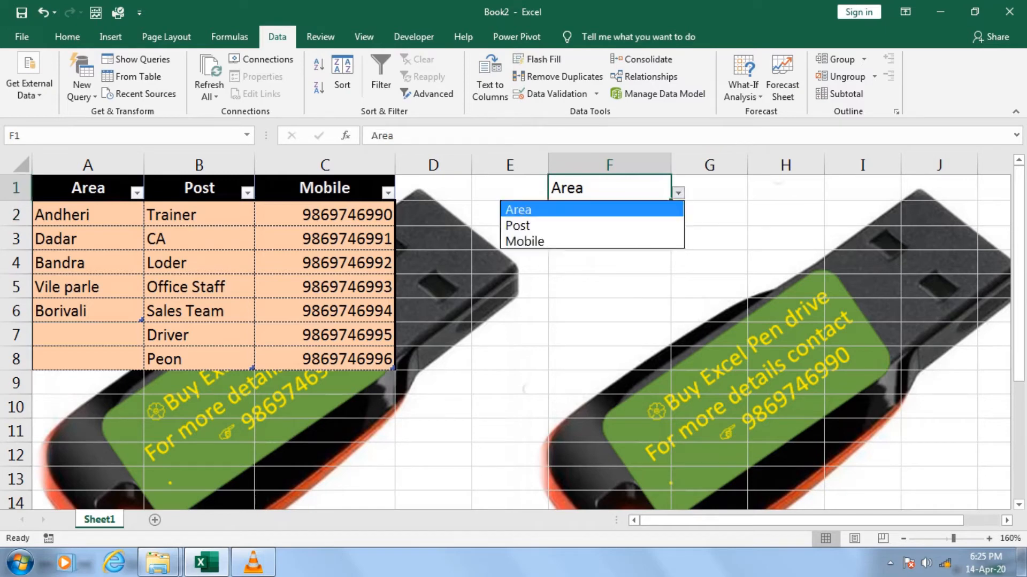
pyautogui.press('Down')
pyautogui.press('Return')
pyautogui.press('Down')
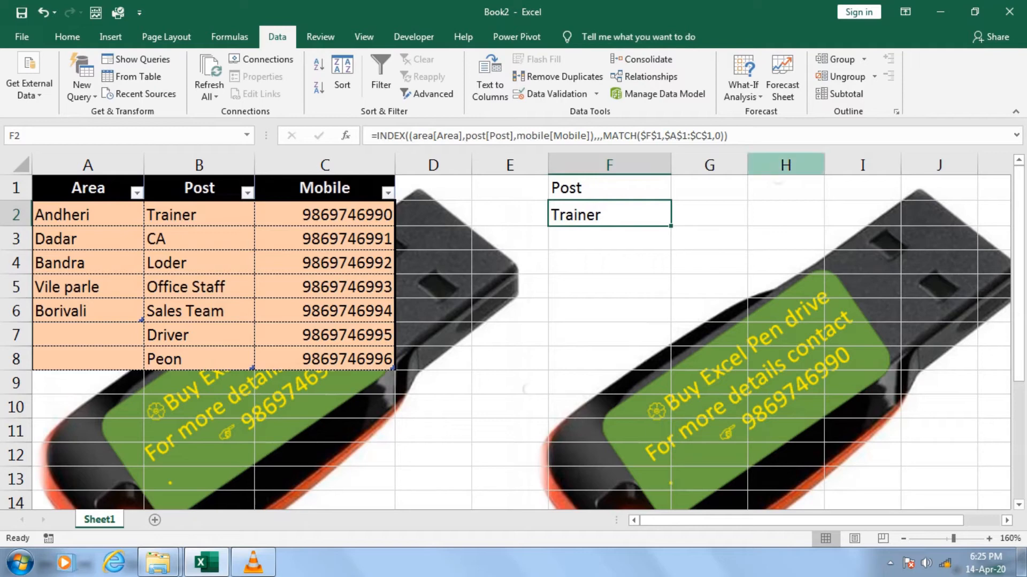
# Copy the formula text from F2 and paste it into a new wide text box over rows 13 and 14, below the table
pyautogui.press('F2')
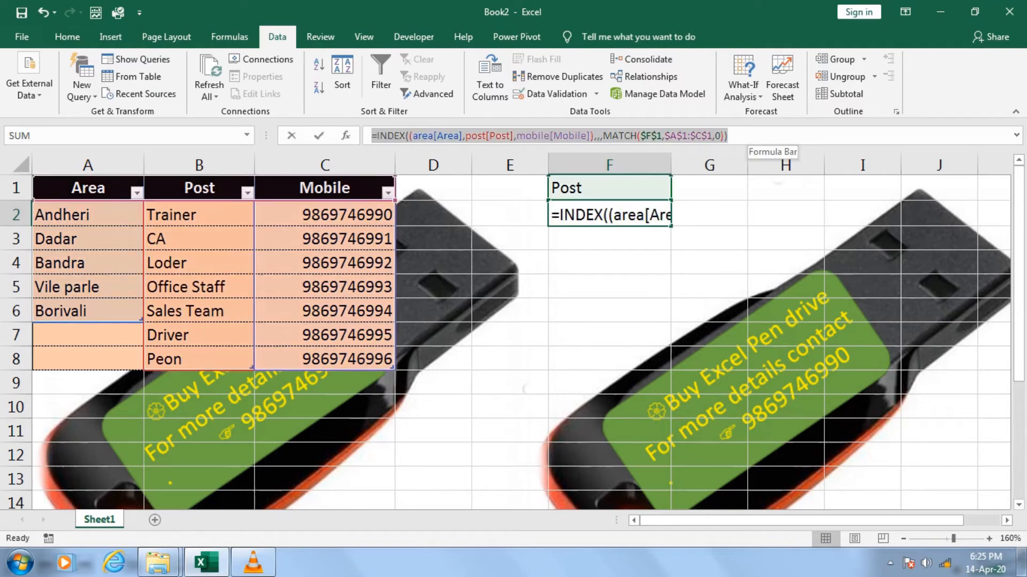
pyautogui.press('F2')
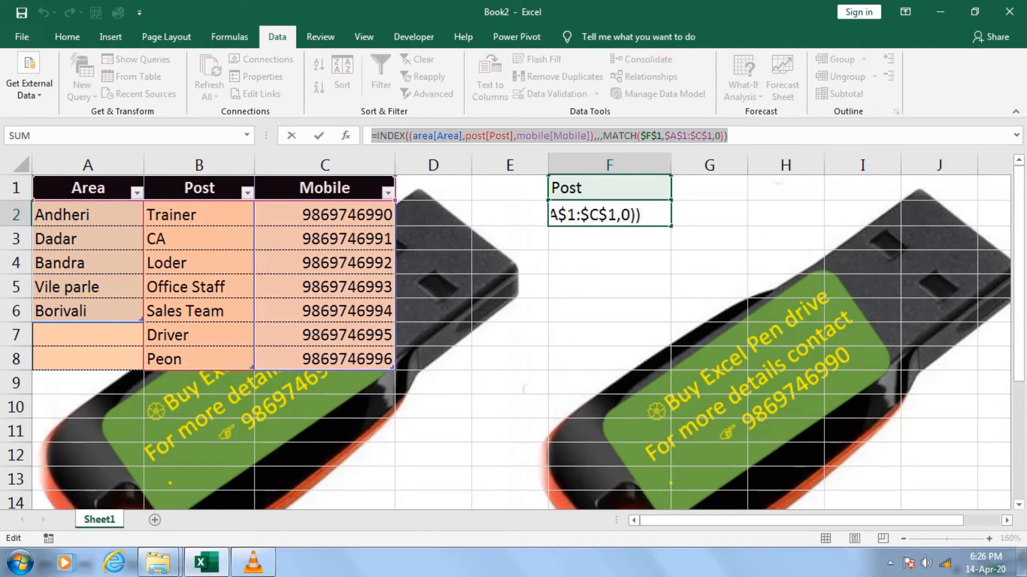
pyautogui.press('Escape')
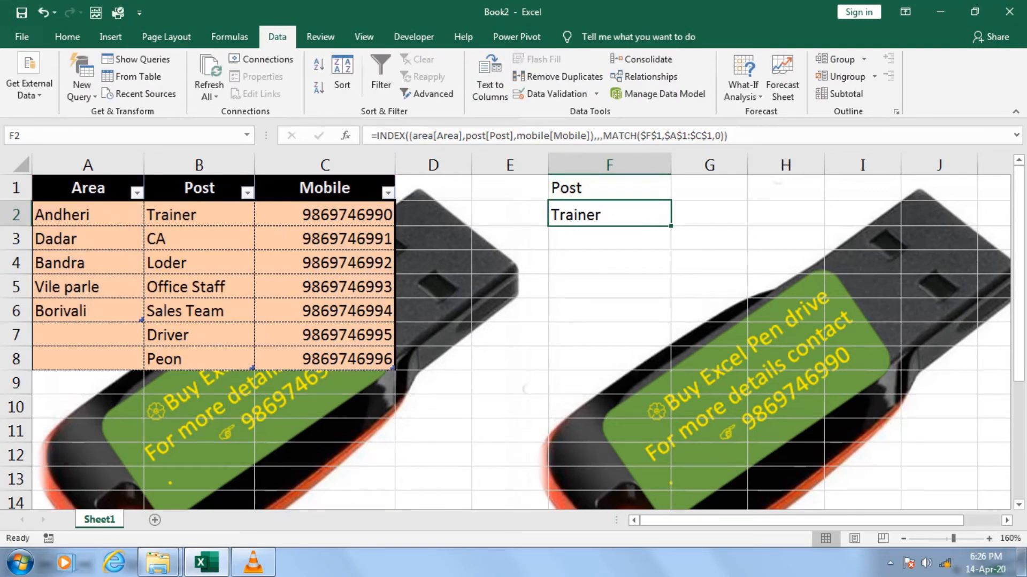
pyautogui.click(110, 37)
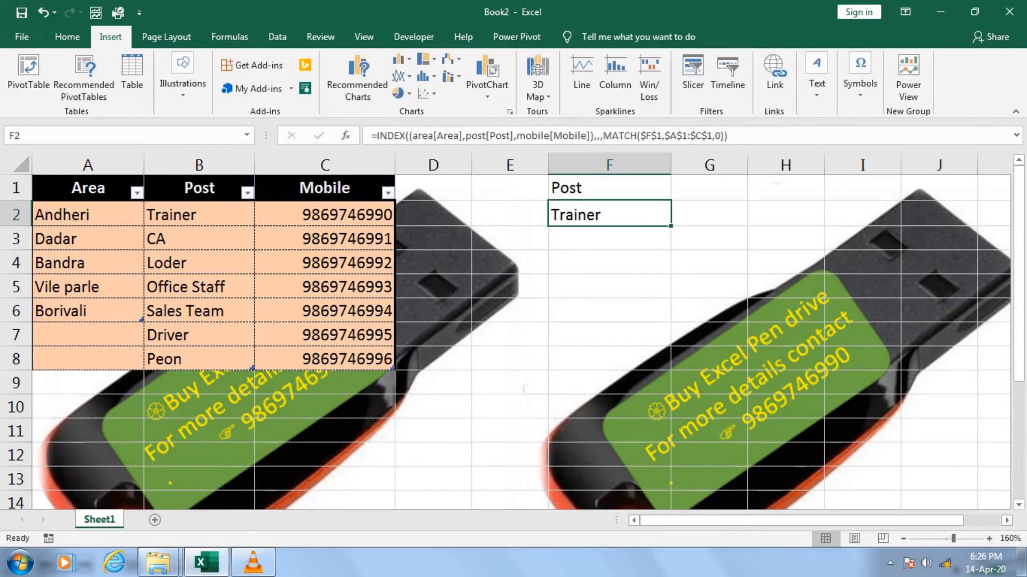
pyautogui.click(183, 83)
pyautogui.click(245, 142)
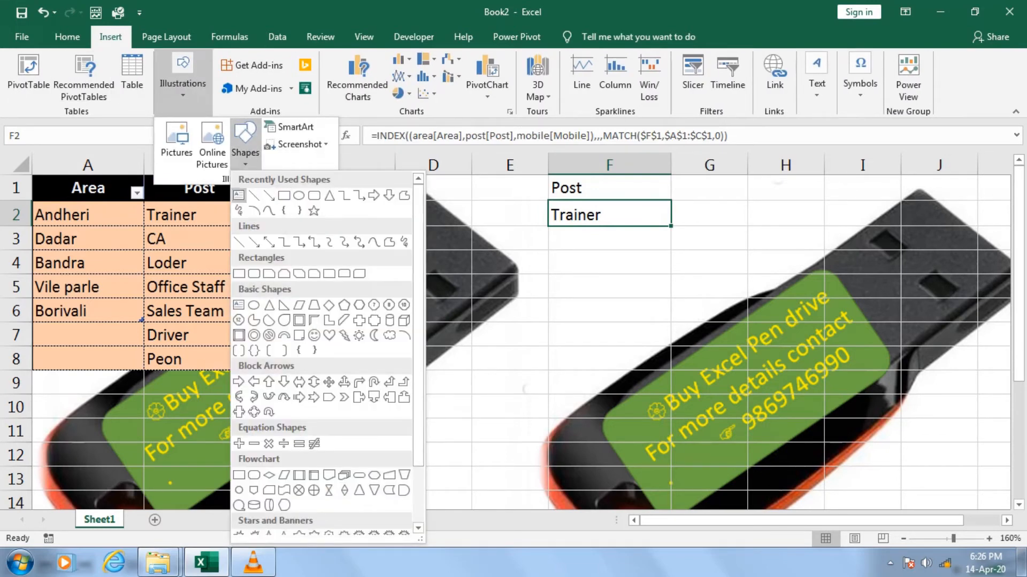
pyautogui.click(238, 196)
pyautogui.moveTo(185, 461)
pyautogui.mouseDown()
pyautogui.moveTo(761, 508)
pyautogui.moveTo(831, 355)
pyautogui.moveTo(837, 294)
pyautogui.moveTo(843, 319)
pyautogui.mouseUp()
pyautogui.write('=INDEX((area[Area],post[Post],mobile[Mobile]),,,MATCH($F$1,$A$1:$C$1,0))')
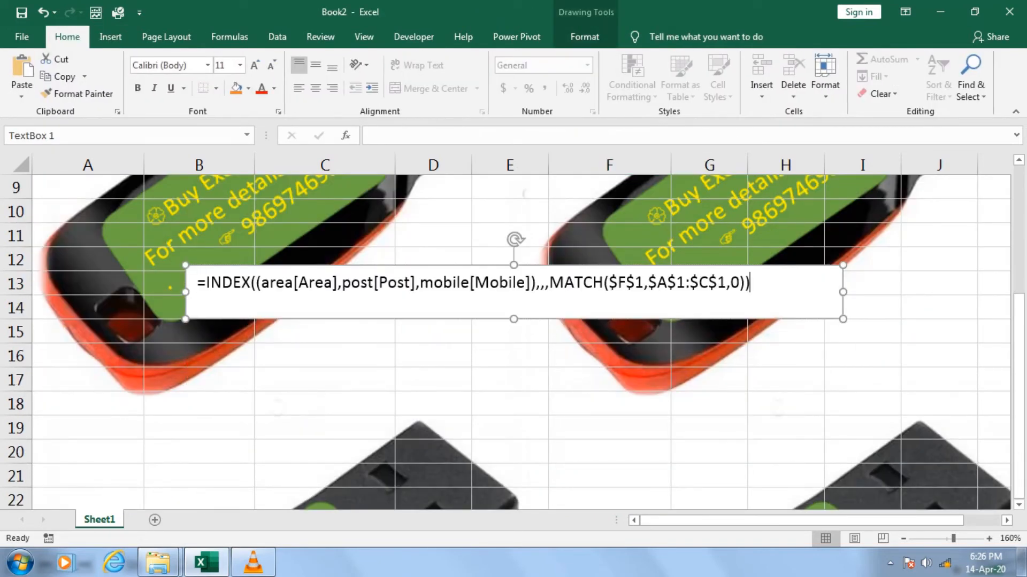
pyautogui.moveTo(1019, 362); pyautogui.dragTo(1019, 269)
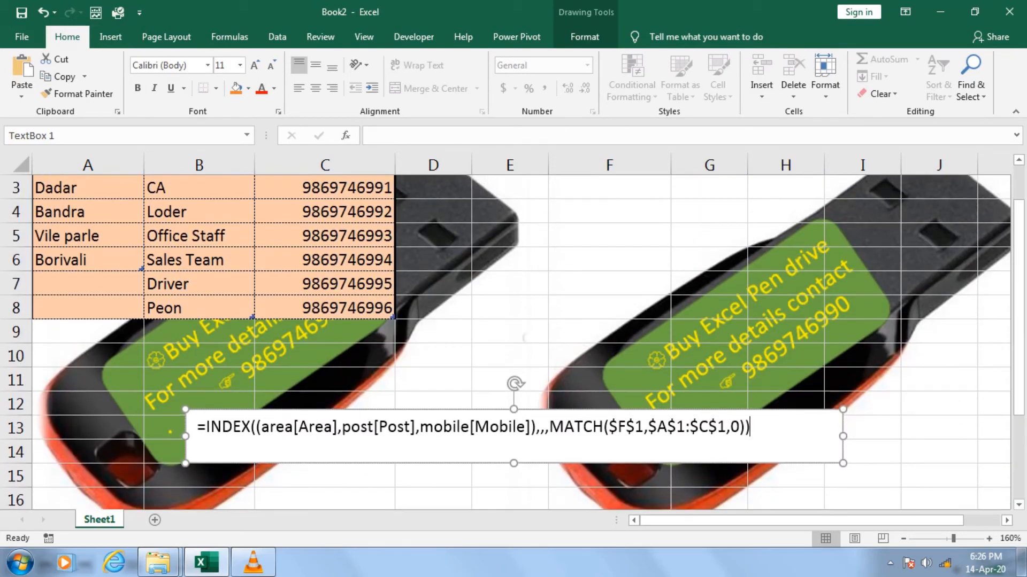
pyautogui.scroll(1, 514, 342)
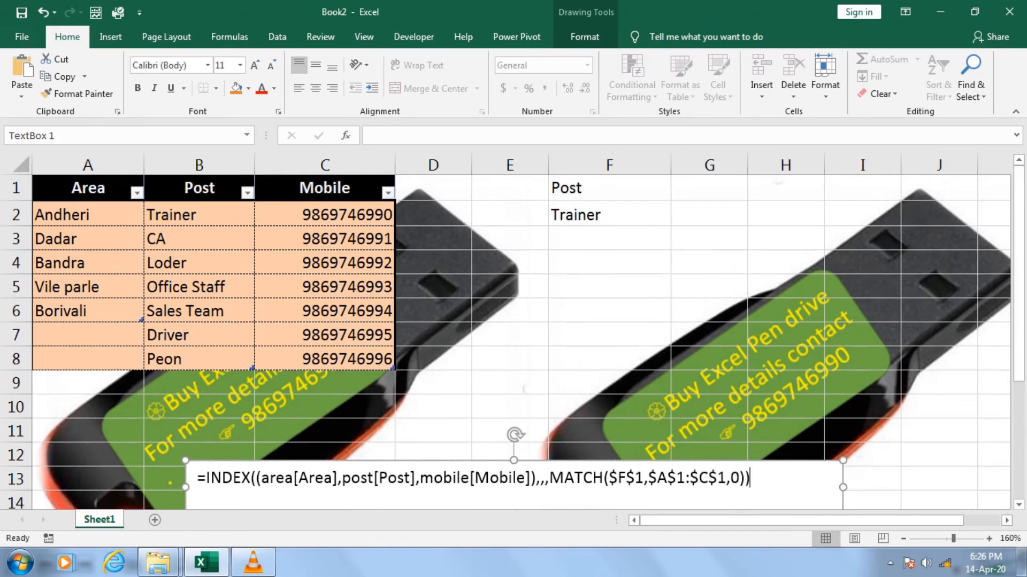
# Copy F2's formula and define a workbook-scoped name Test that refers to =INDEX((area[Area],post[Post],mobile[Mobile]),,,MATCH($F$1,$A$1:$C$1,0))
pyautogui.click(609, 215)
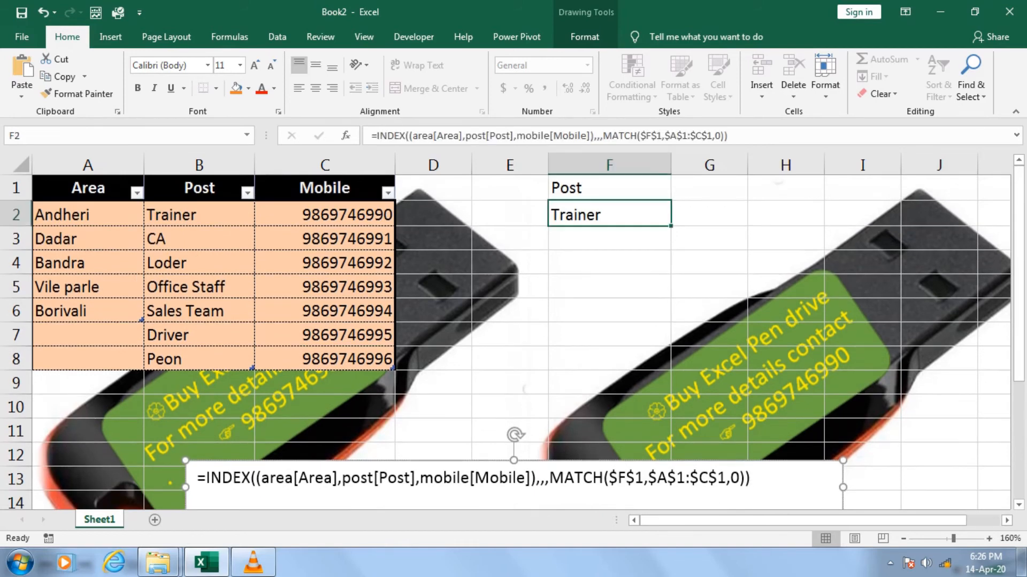
pyautogui.press('F2')
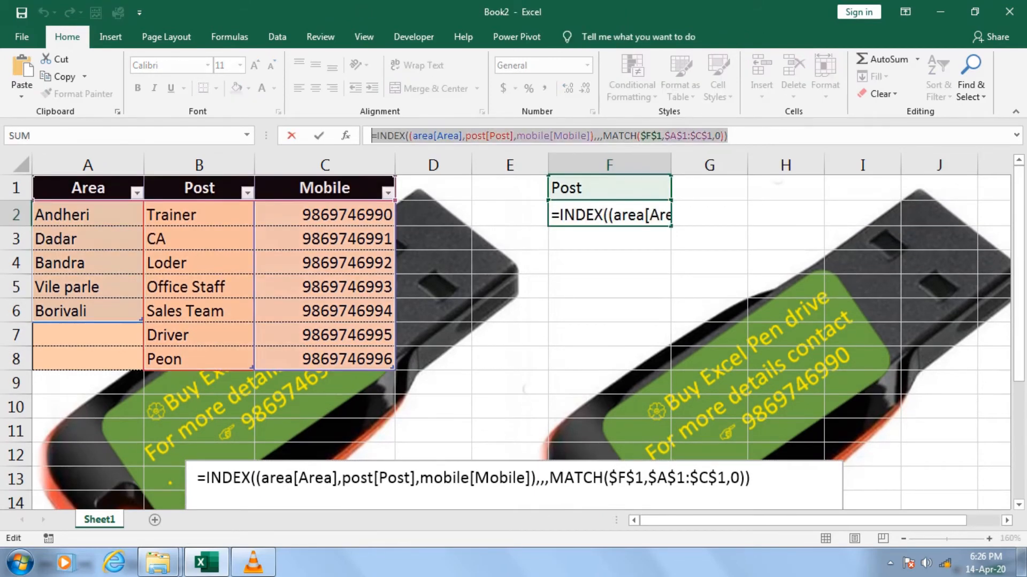
pyautogui.press('Escape')
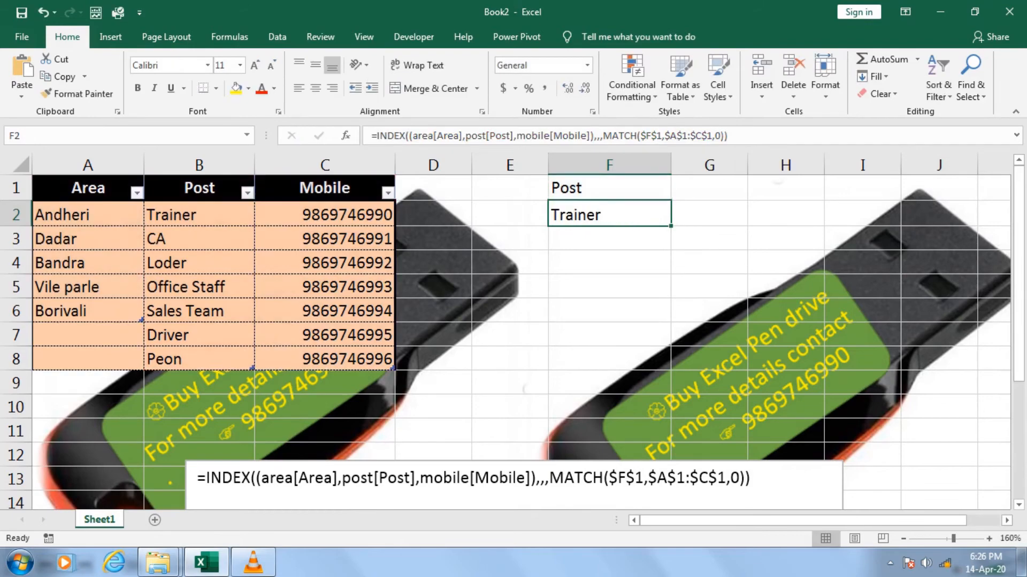
pyautogui.click(229, 36)
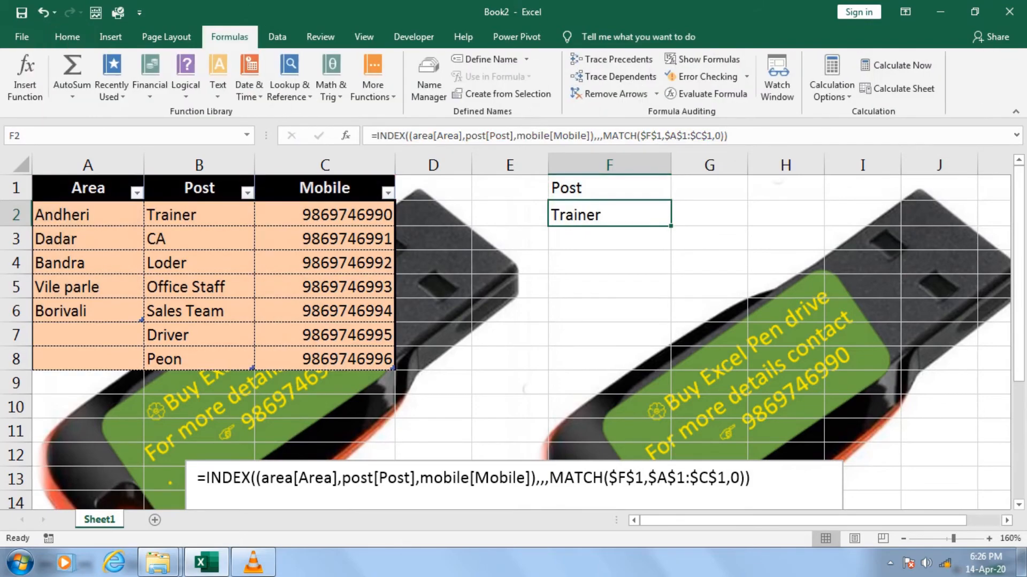
pyautogui.click(484, 59)
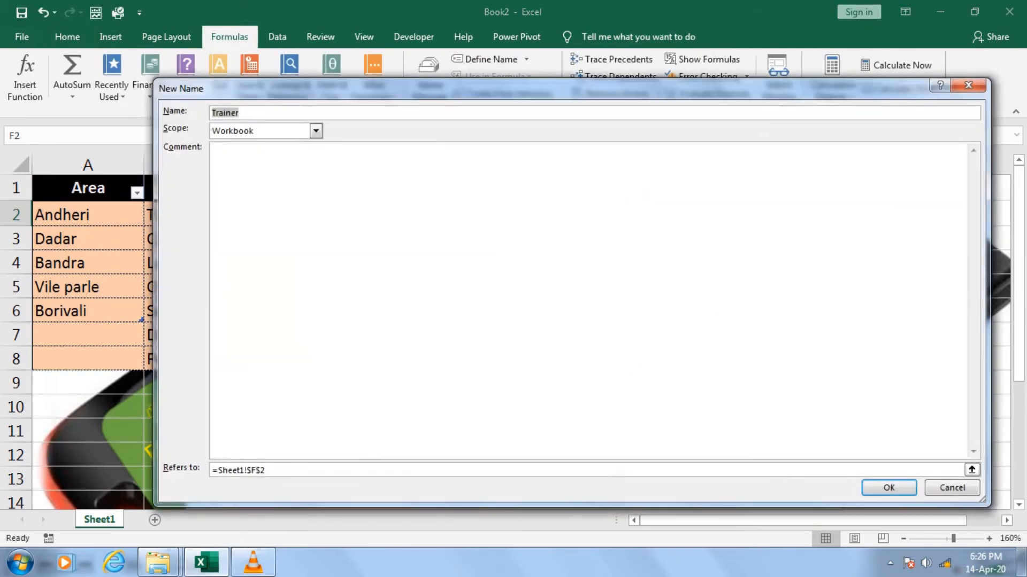
pyautogui.moveTo(481, 89); pyautogui.dragTo(545, 258)
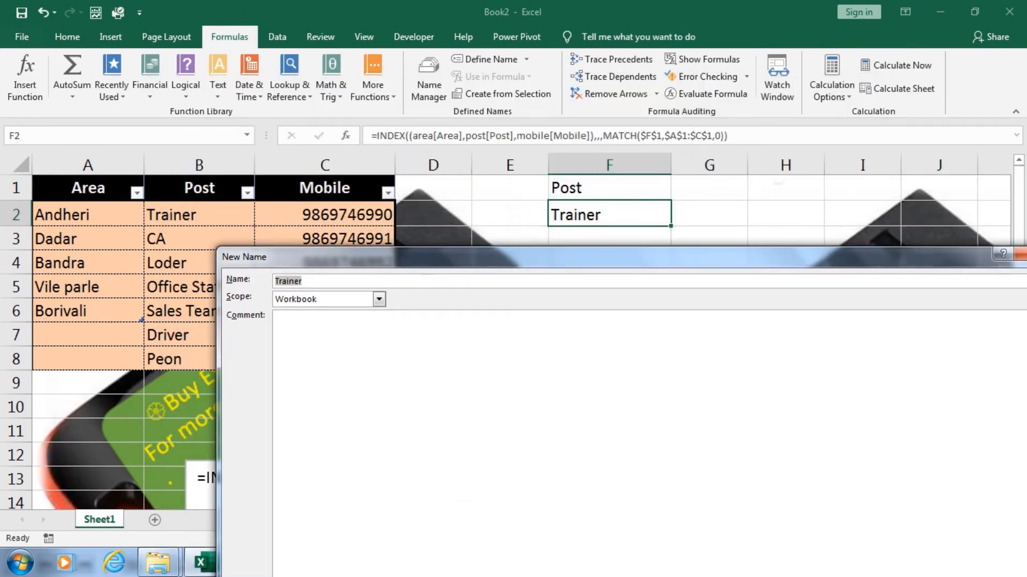
pyautogui.write('Test')
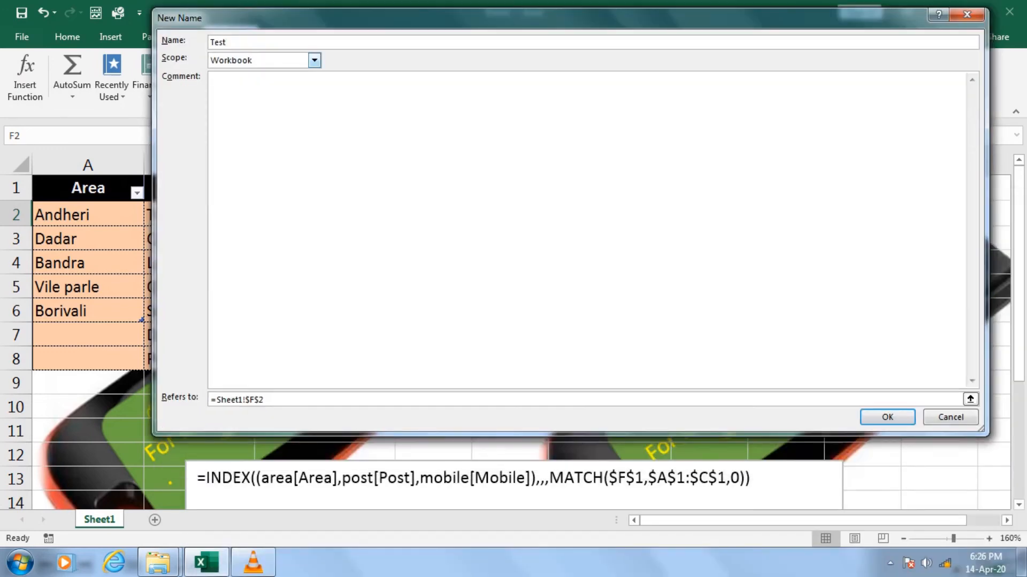
pyautogui.click(237, 400)
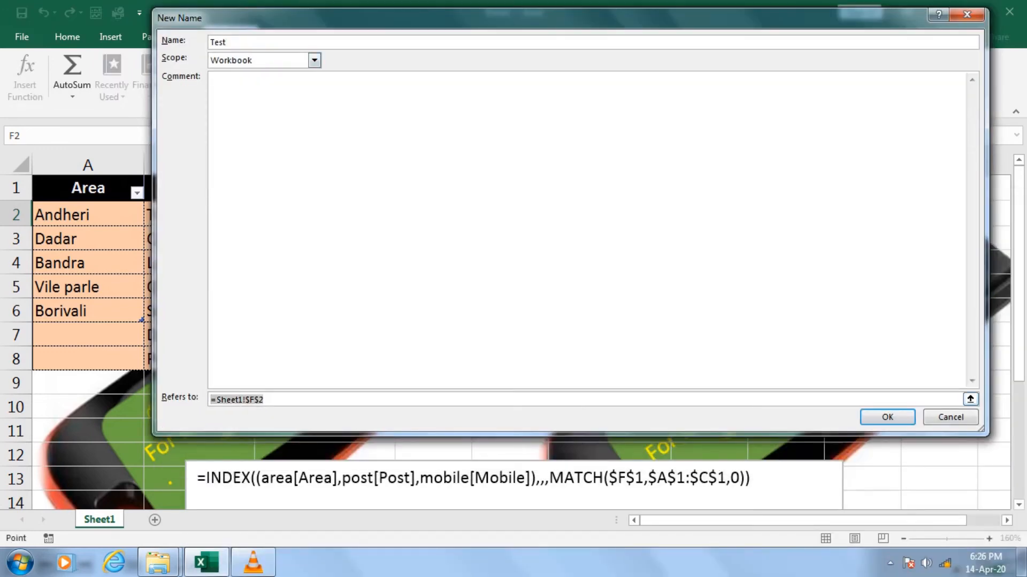
pyautogui.write('=INDEX((area[Area],post[Post],mobile[Mobile]),,,MATCH($F$1,$A$1:$C$1,0))')
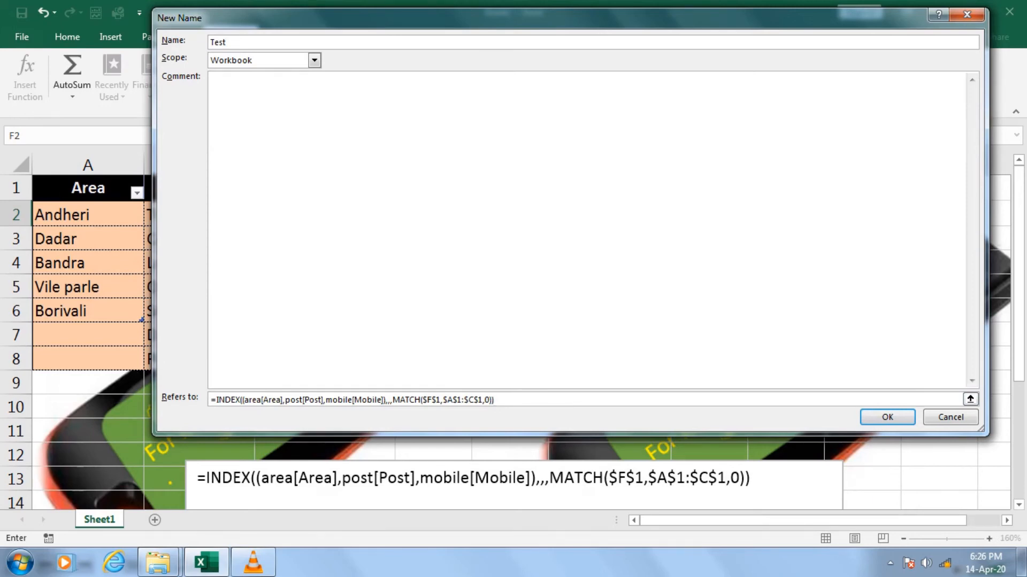
pyautogui.press('Return')
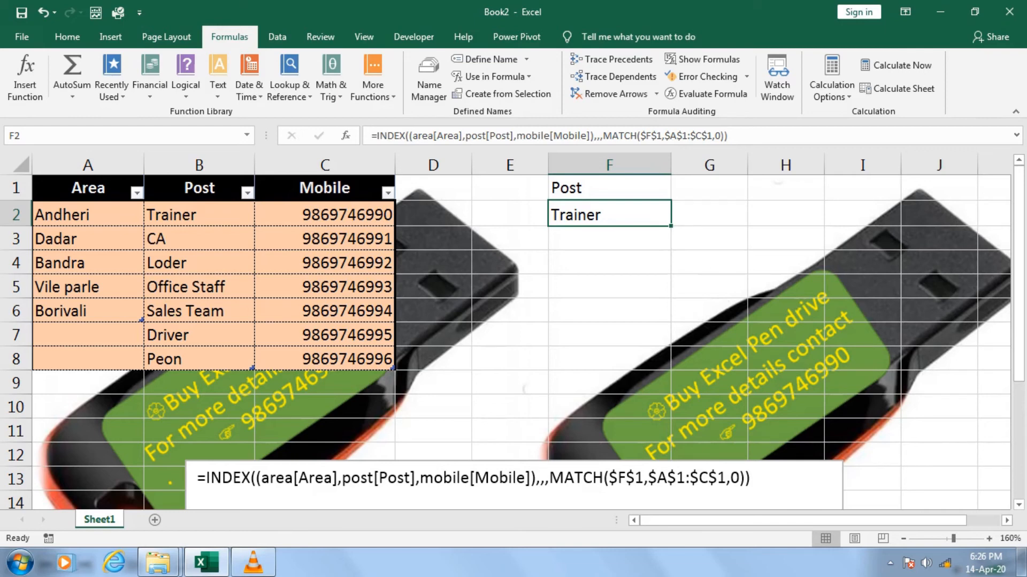
# Select cells F2:F5 and set their data validation to allow a List
pyautogui.hotkey('shift', 'Down')
pyautogui.hotkey('shift', 'Down')
pyautogui.hotkey('shift', 'Down')
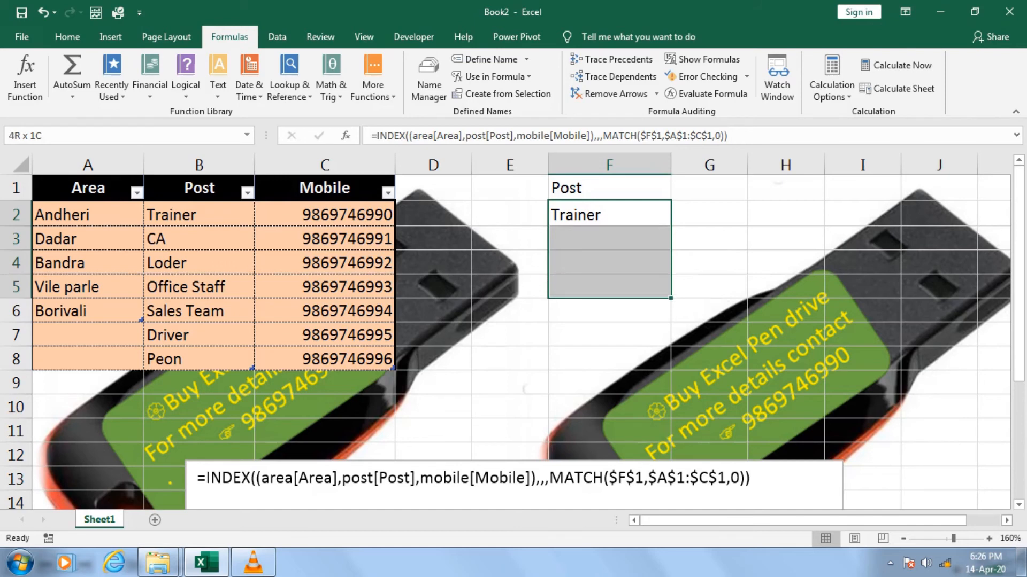
pyautogui.press('alt')
pyautogui.press('a')
pyautogui.press('v')
pyautogui.press('v')
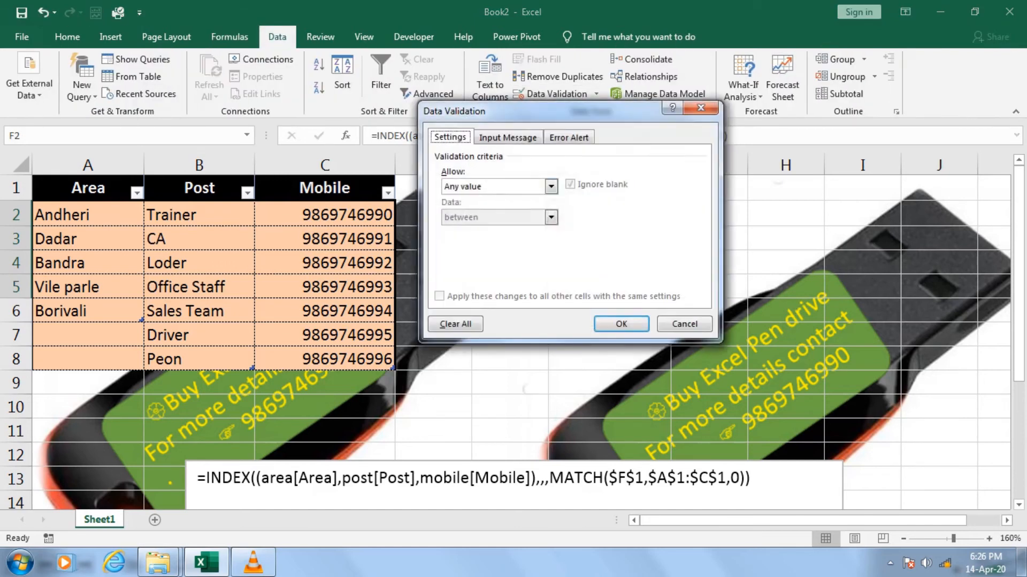
pyautogui.hotkey('alt', 'Down')
pyautogui.press('Down')
pyautogui.press('Down')
pyautogui.press('Down')
pyautogui.press('Down')
pyautogui.press('Up')
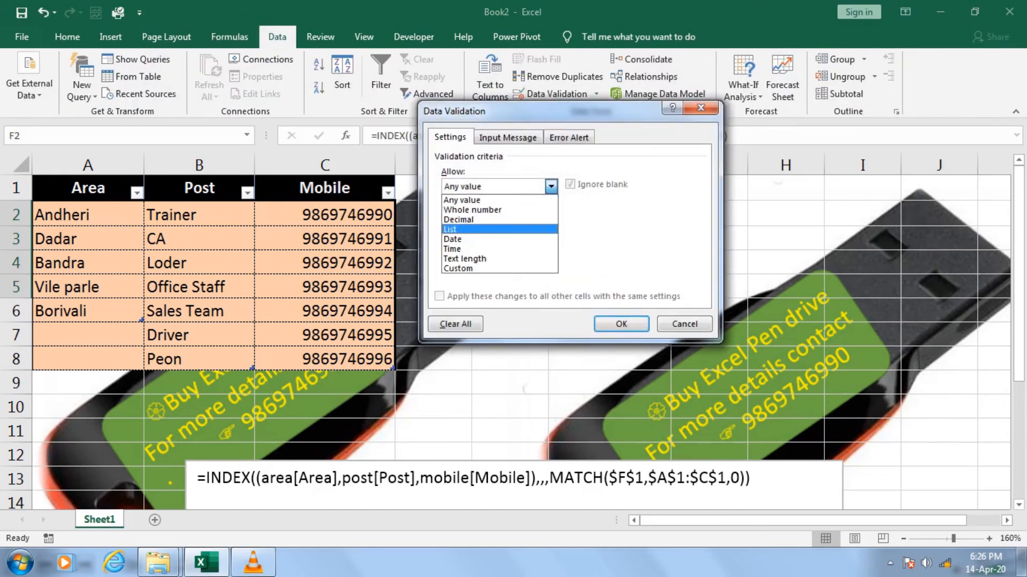
pyautogui.press('Return')
# Set the list validation's source to =test and apply it to the selected cells
pyautogui.press('Tab')
pyautogui.press('Tab')
pyautogui.press('Tab')
pyautogui.write('=')
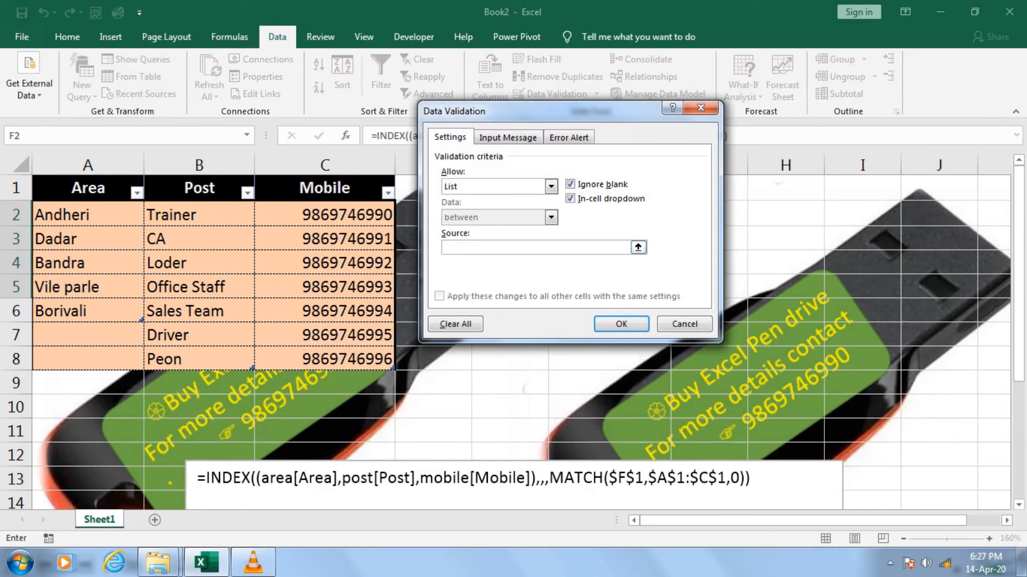
pyautogui.write('test')
pyautogui.press('Return')
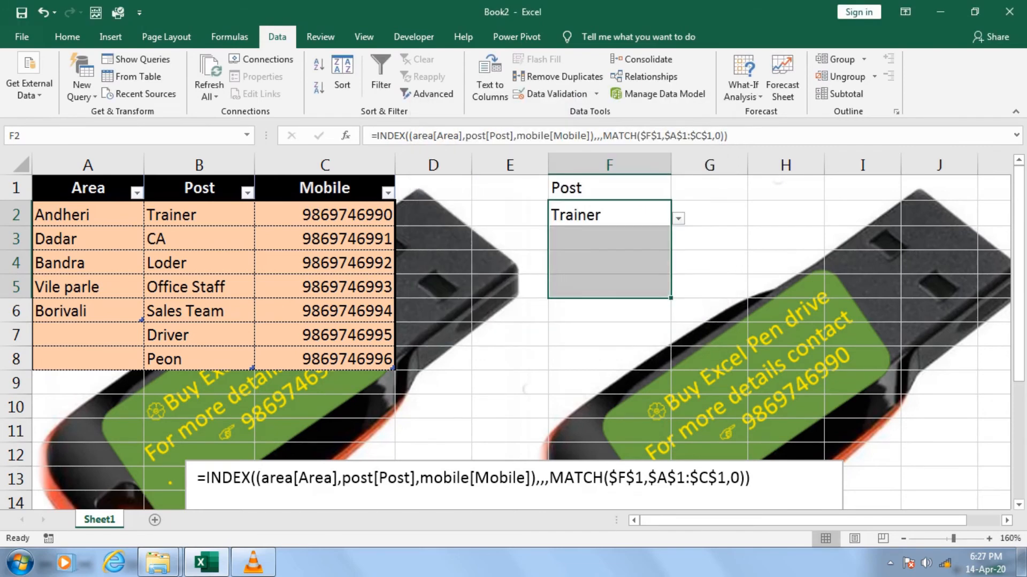
# Choose CA from the dropdown in cell F2
pyautogui.hotkey('alt', 'Down')
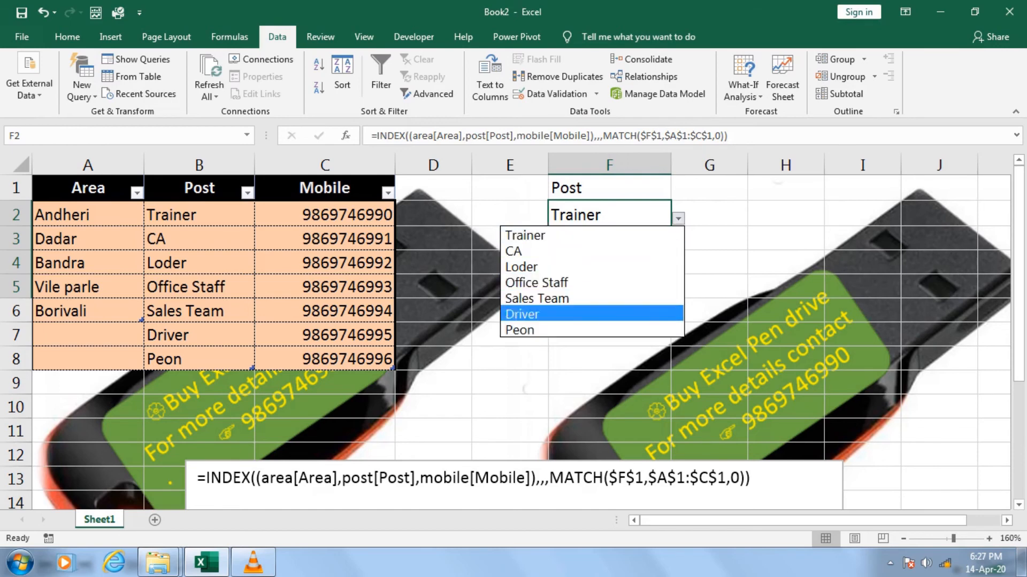
pyautogui.press('Up')
pyautogui.press('Return')
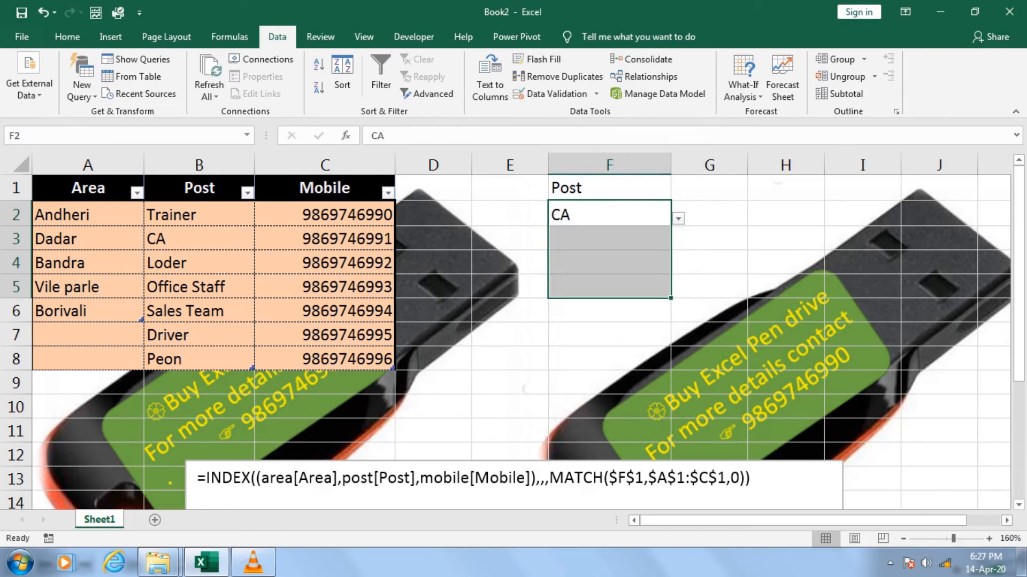
# Choose Mobile in the header dropdown in F1 and check the options in F2's dropdown without picking one
pyautogui.press('Up')
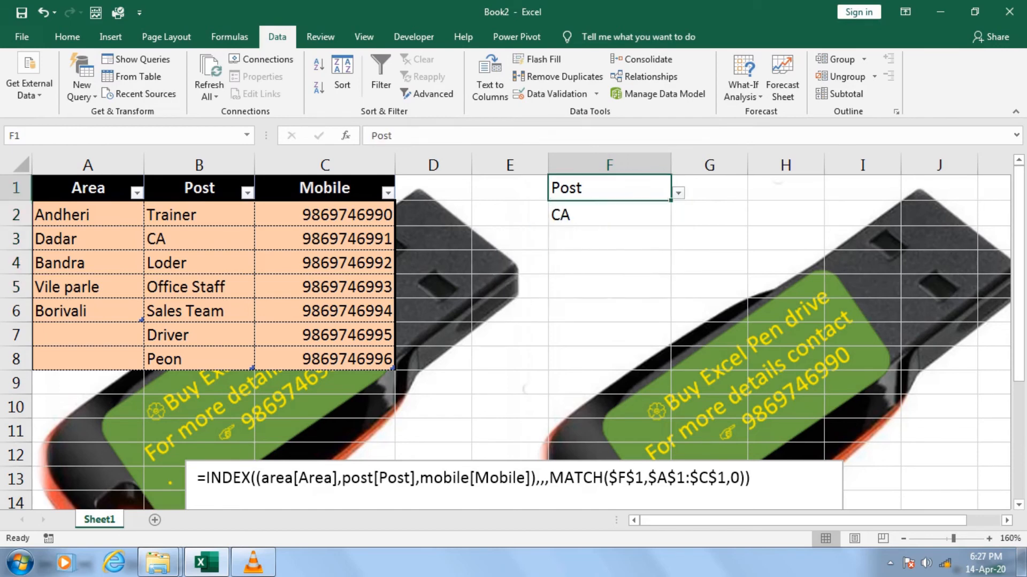
pyautogui.hotkey('alt', 'Down')
pyautogui.press('Down')
pyautogui.press('Return')
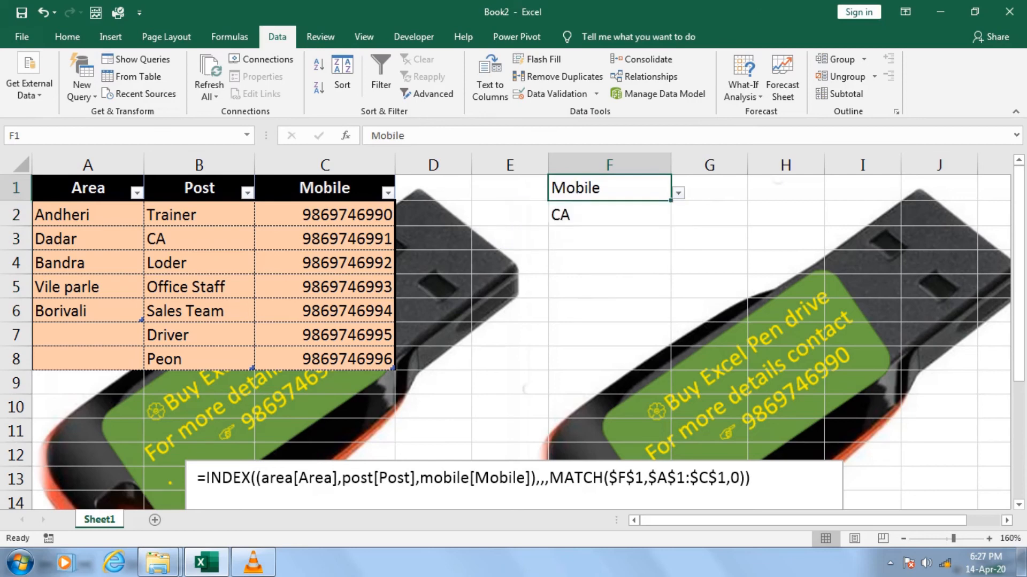
pyautogui.press('Down')
pyautogui.hotkey('alt', 'Down')
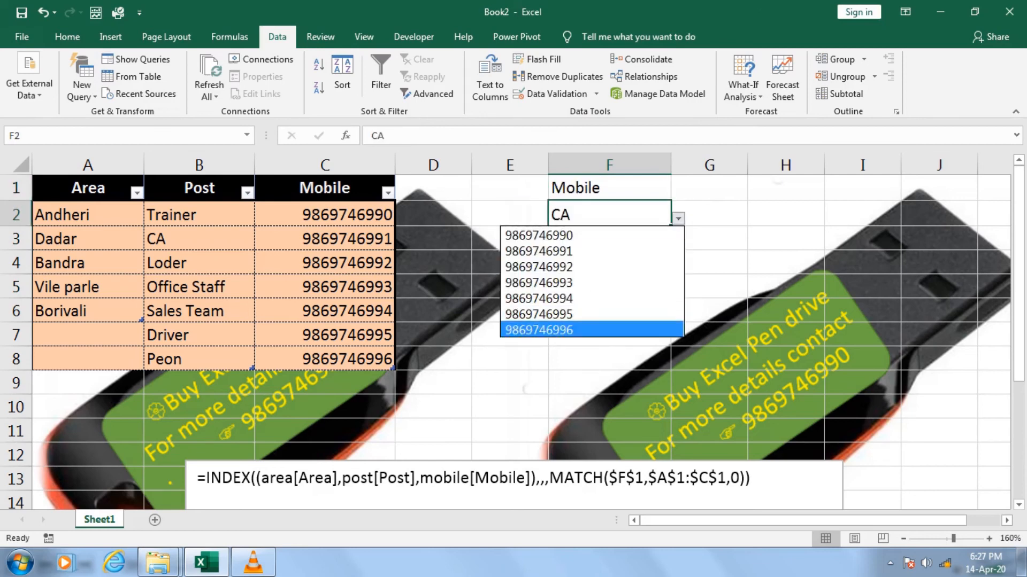
pyautogui.press('Up')
pyautogui.press('Up')
pyautogui.press('Up')
pyautogui.press('Up')
pyautogui.press('Escape')
# Choose Area in the header dropdown in F1 and check F2's dropdown options, closing it without picking one
pyautogui.press('Up')
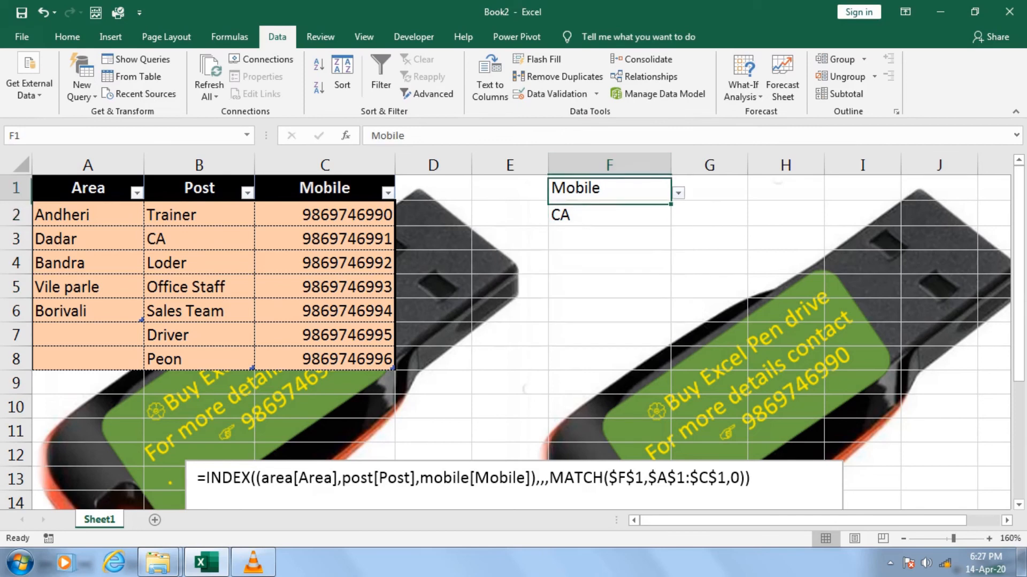
pyautogui.hotkey('alt', 'Down')
pyautogui.press('Up')
pyautogui.press('Up')
pyautogui.press('Return')
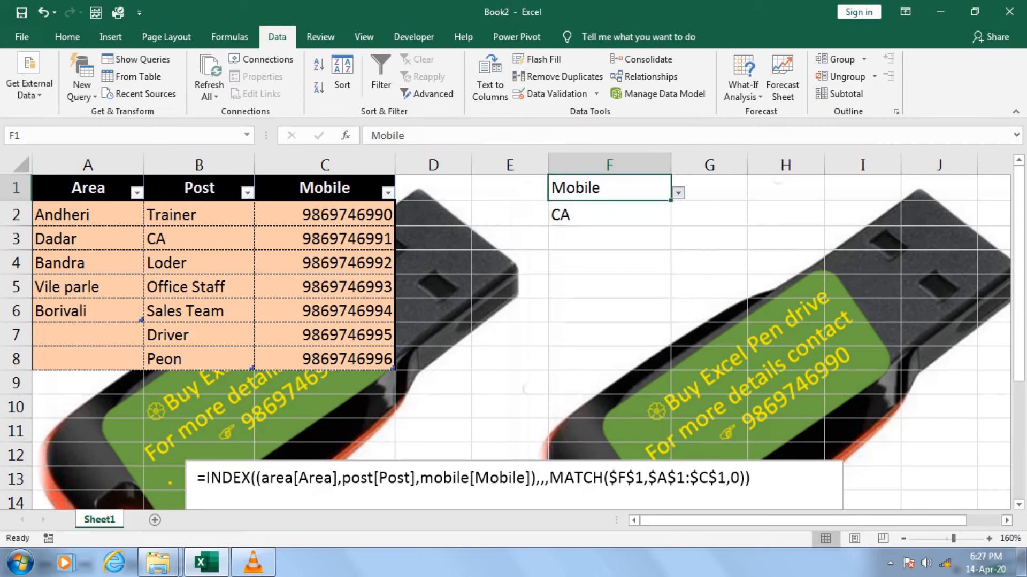
pyautogui.press('Down')
pyautogui.hotkey('alt', 'Down')
pyautogui.press('Up')
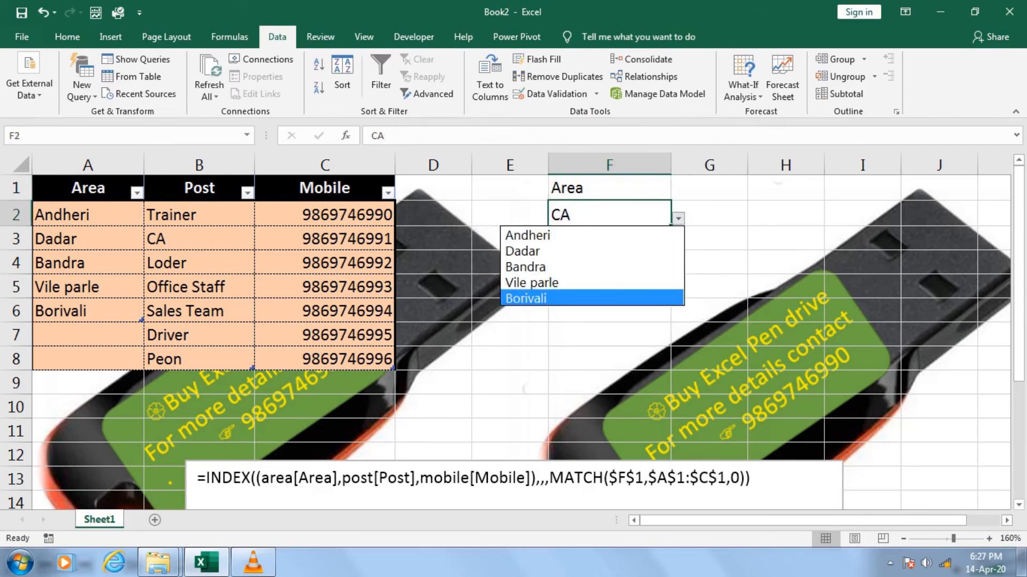
pyautogui.press('Escape')
# Select cells F2:F6 and apply all borders to them
pyautogui.hotkey('shift', 'Down')
pyautogui.hotkey('shift', 'Down')
pyautogui.hotkey('shift', 'Down')
pyautogui.hotkey('shift', 'Down')
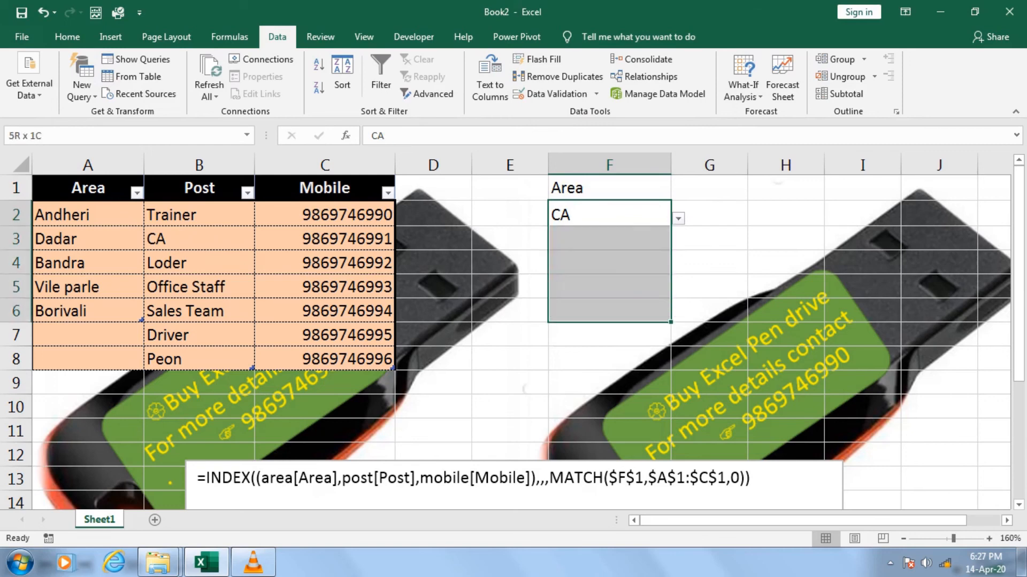
pyautogui.hotkey('alt', 'h')
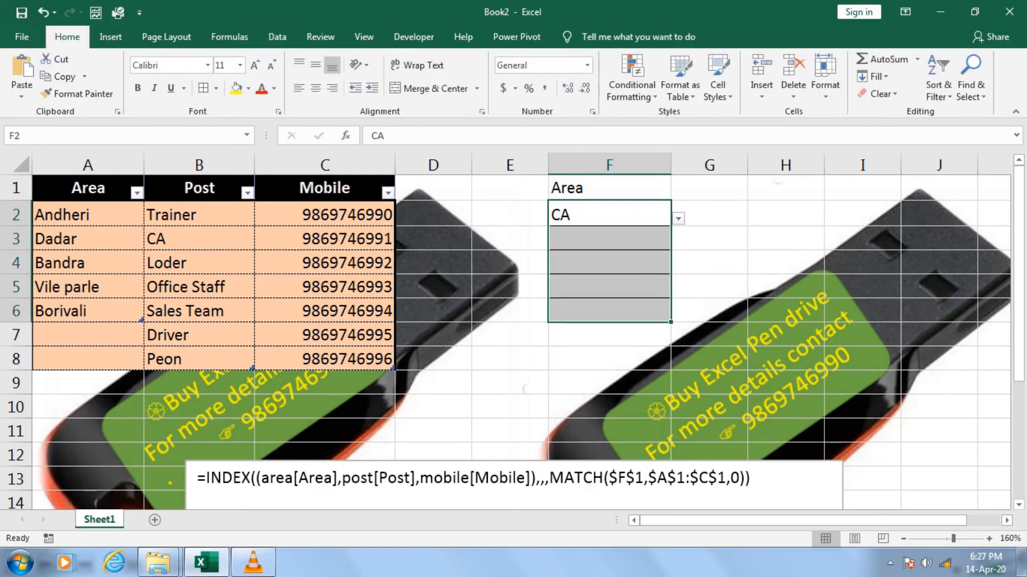
# Choose Dadar from the dropdown in cell F2
pyautogui.press('Up')
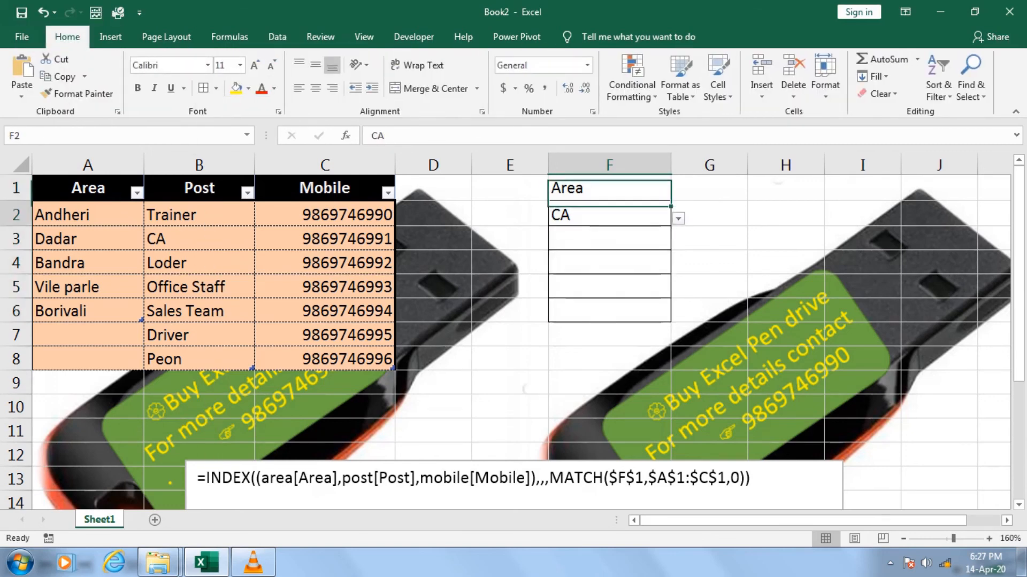
pyautogui.press('Down')
pyautogui.hotkey('alt', 'Down')
pyautogui.press('Down')
pyautogui.press('Down')
pyautogui.press('Return')
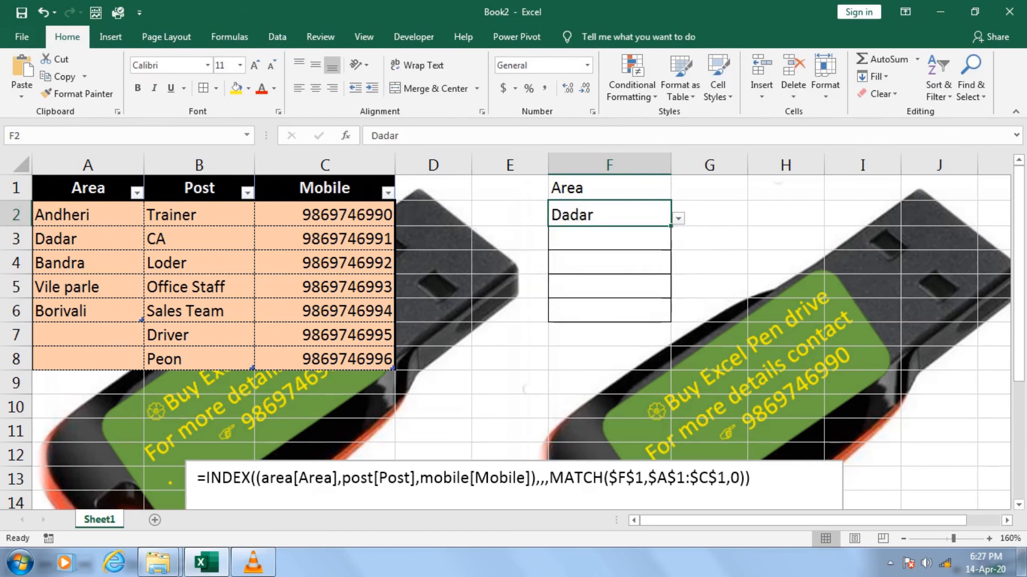